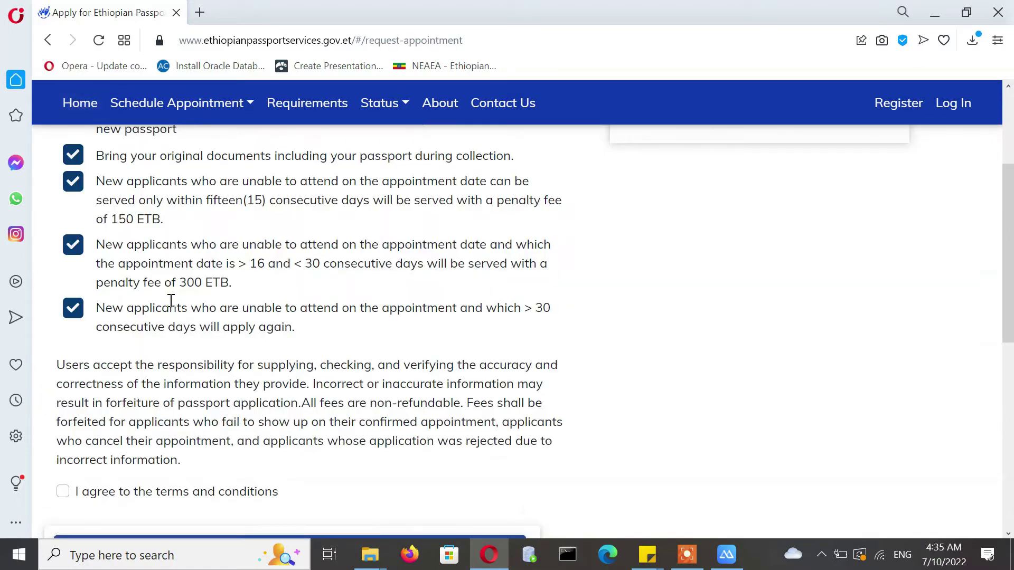
- Scroll the Request an Appointment page's applicant rules back up to the top
left_click_drag(1006, 229, 1008, 185)
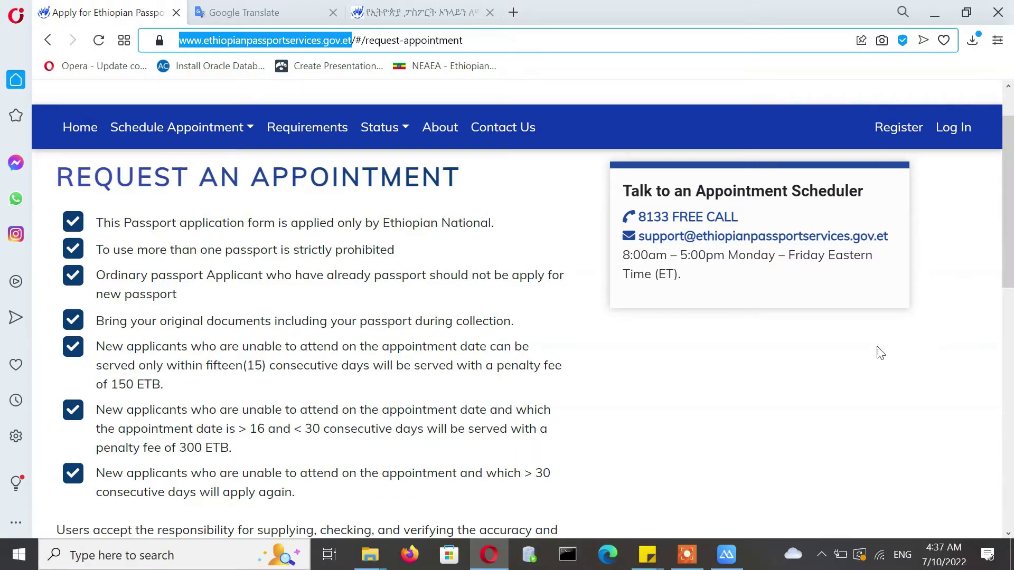
- Mirror the phone in ApowerMirror and launch UC Browser on it
left_click(723, 563)
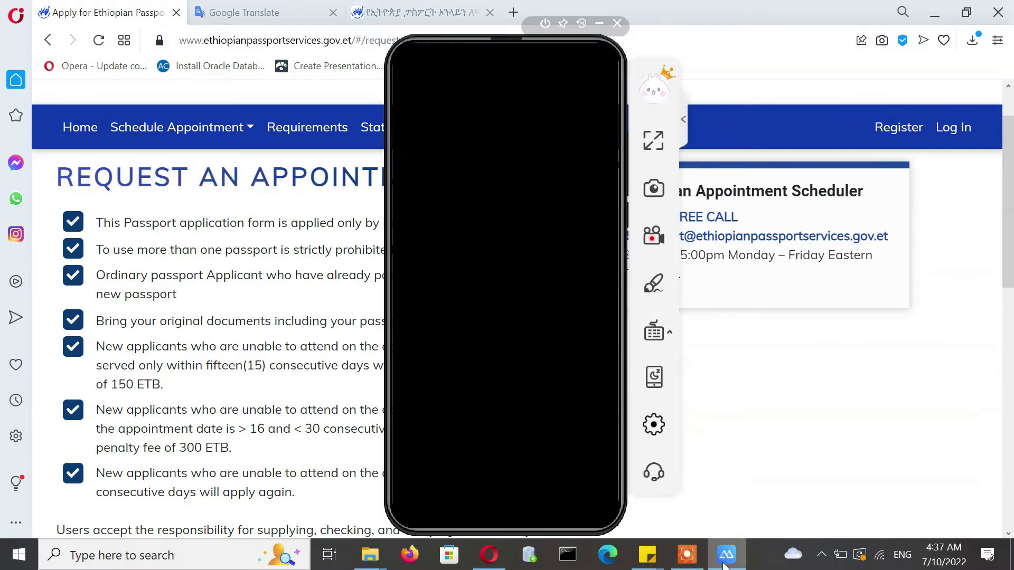
mouse_move(724, 563)
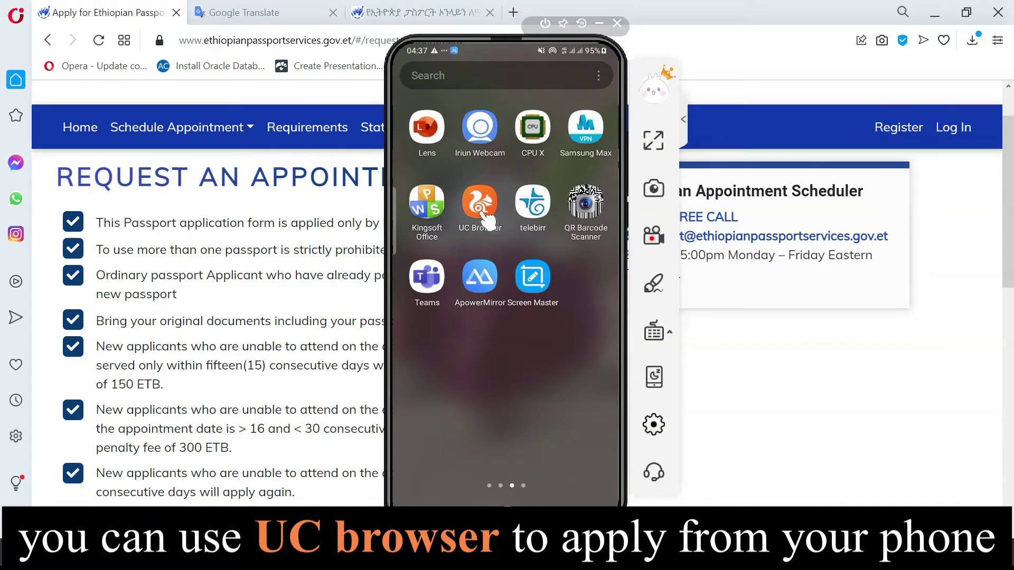
left_click(484, 212)
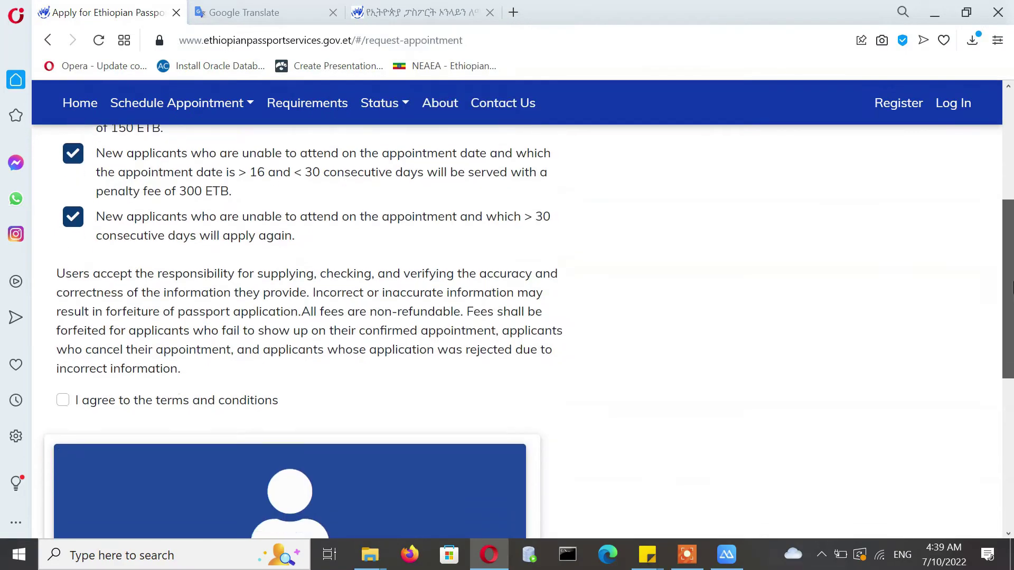
- Agree to the terms and conditions and start an individual appointment
scroll(915, 305, "down", 3)
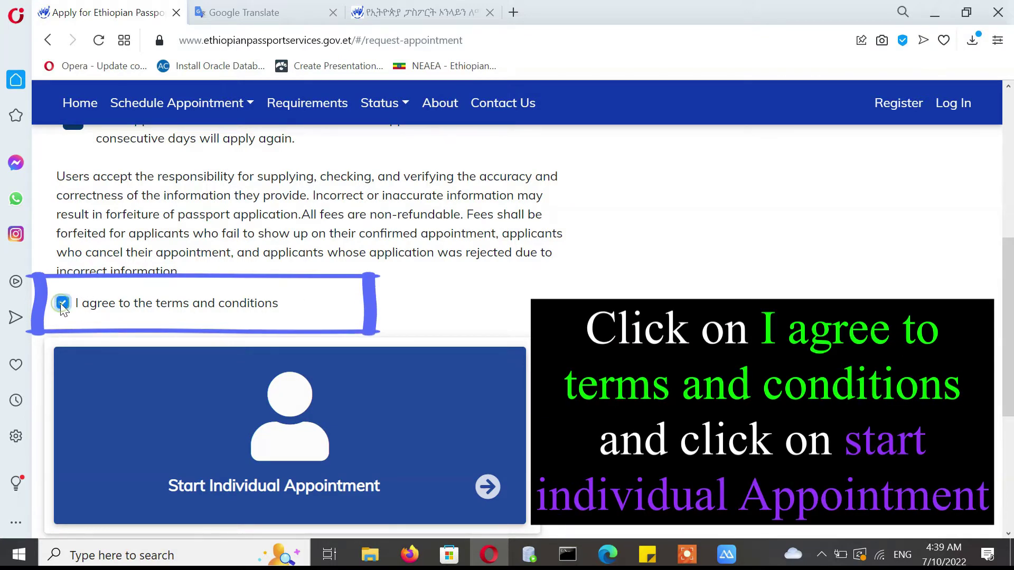
scroll(991, 287, "down", 2)
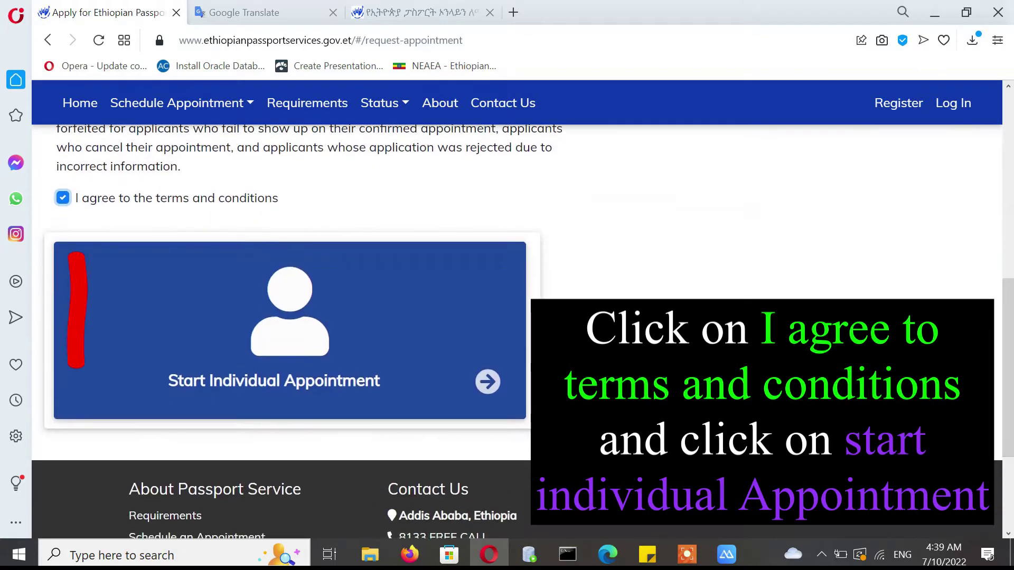
left_click(305, 351)
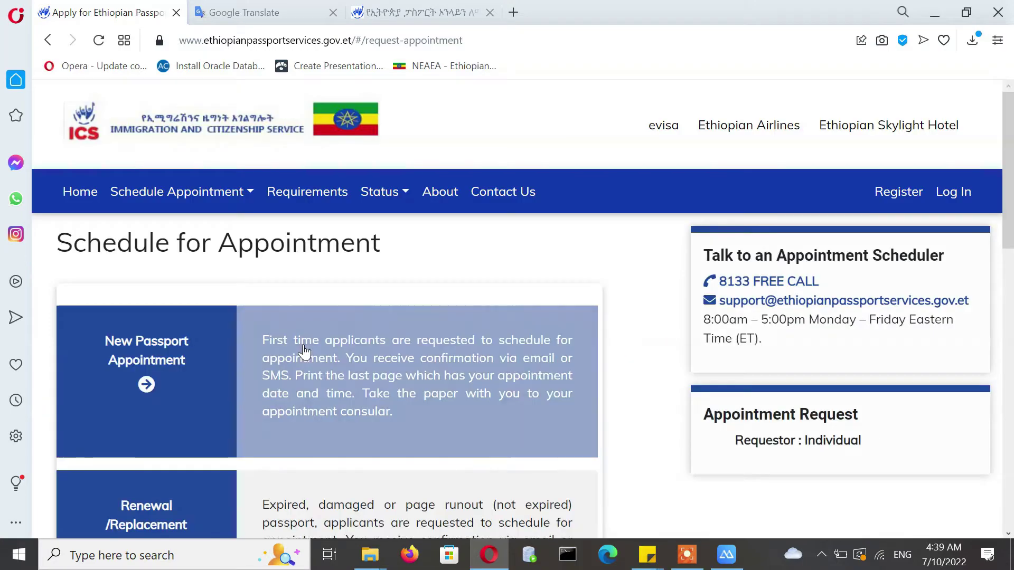
- Scroll the appointment types down to the Passport Information Correction card
scroll(920, 302, "down", 3)
scroll(1002, 136, "up", 3)
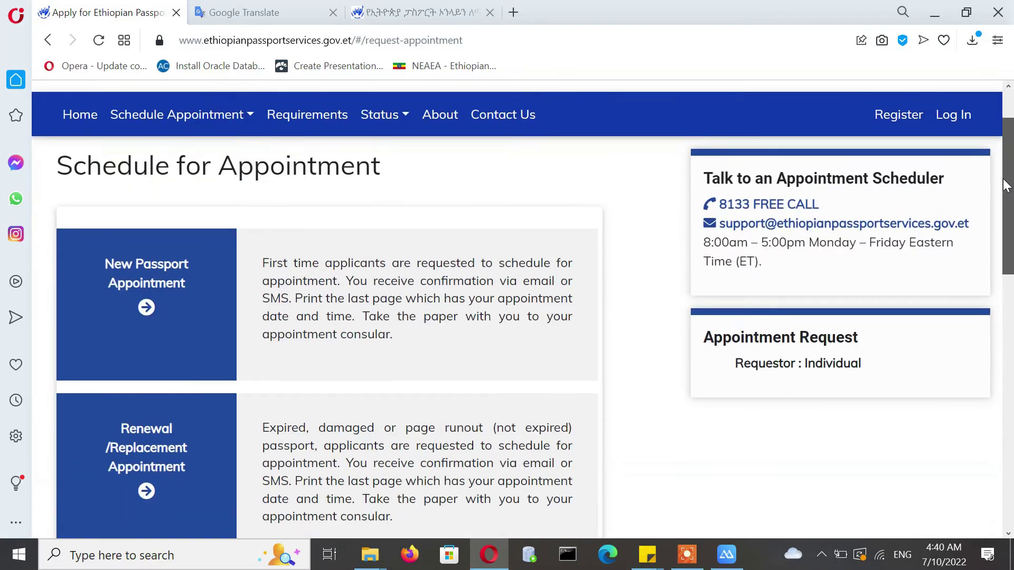
scroll(1002, 136, "down", 10)
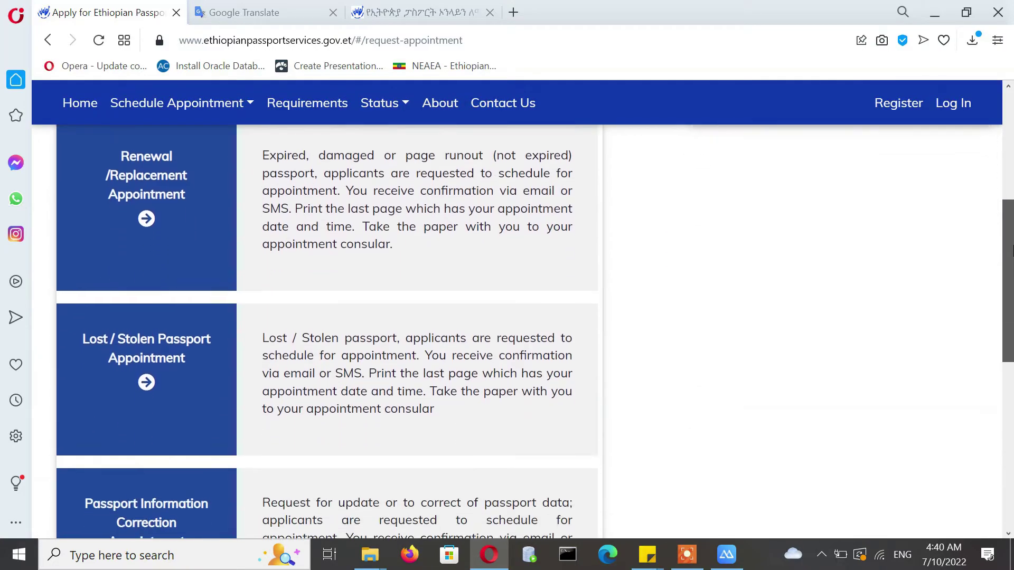
scroll(988, 169, "up", 10)
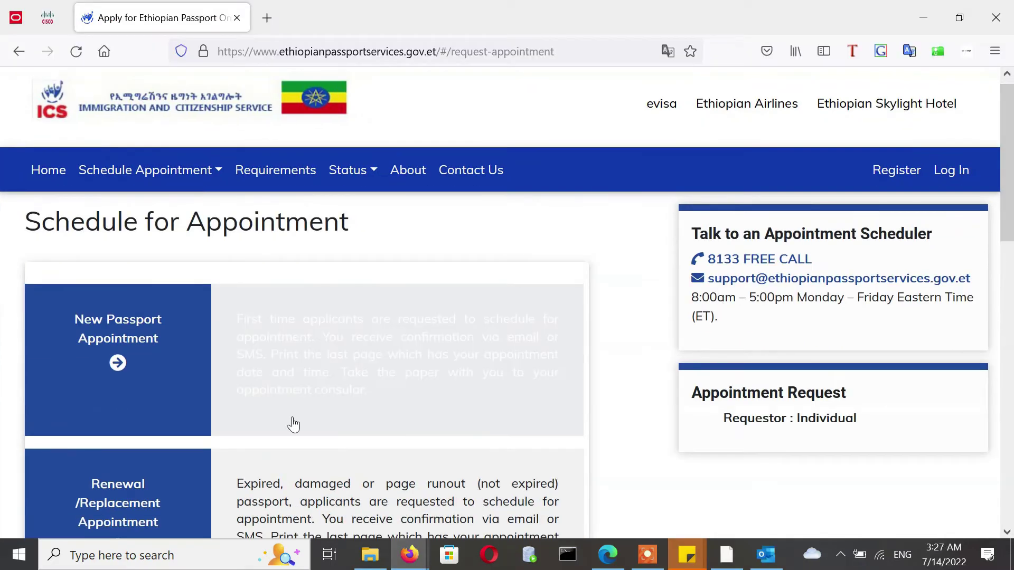
scroll(245, 379, "down", 4)
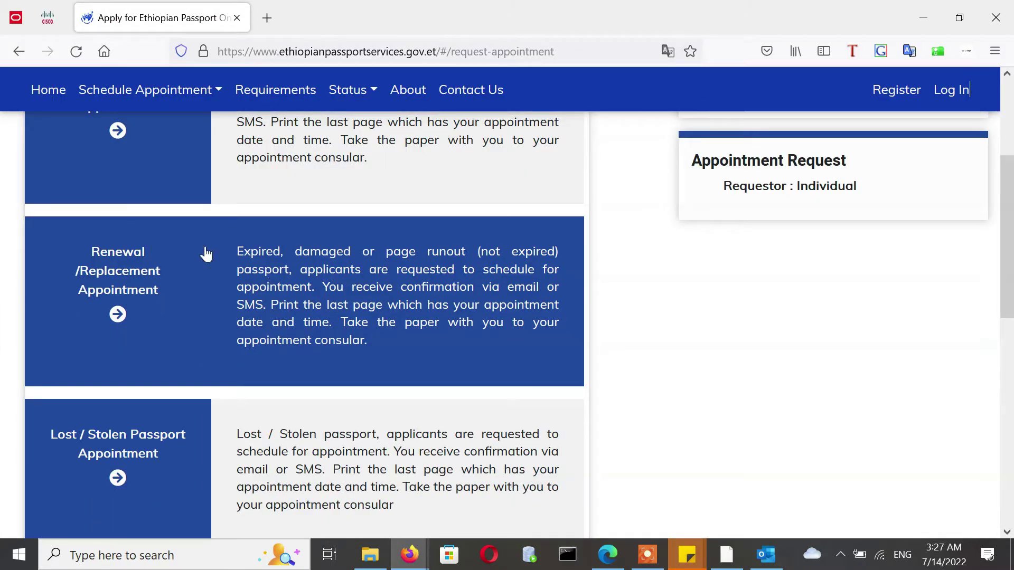
scroll(332, 225, "down", 4)
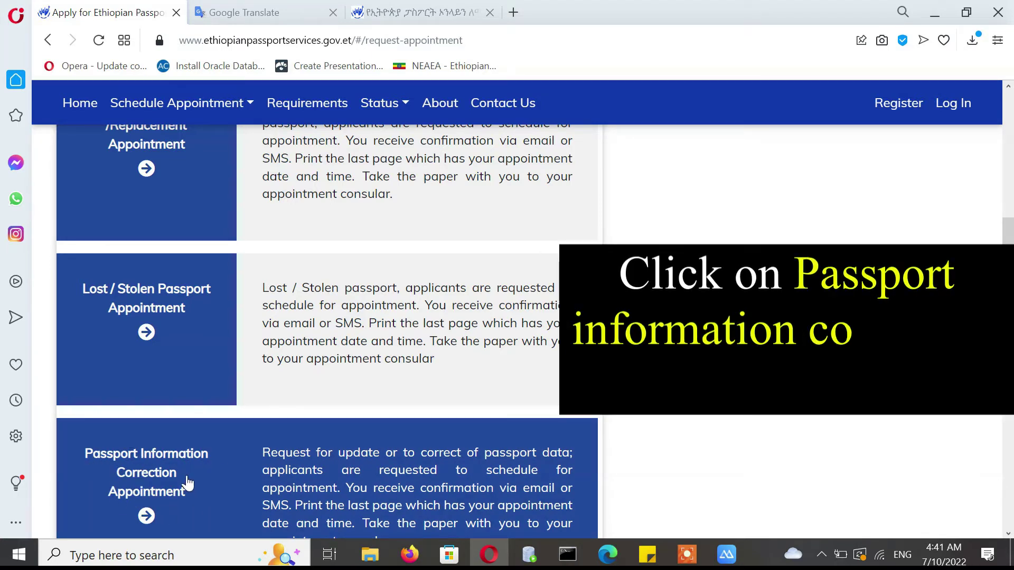
- Choose the Passport Information Correction Appointment and set Site to Addis Ababa
left_click(155, 460)
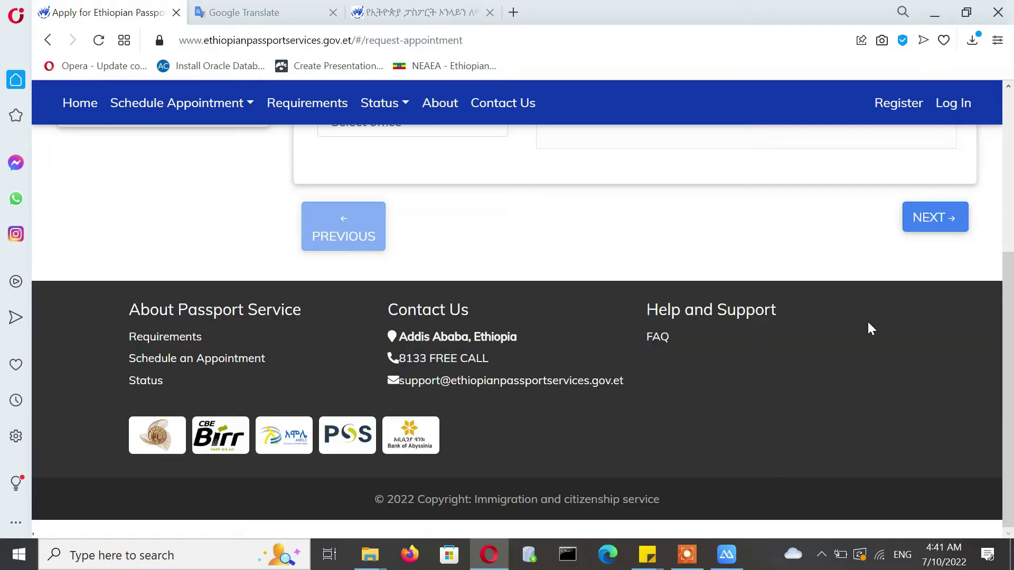
left_click_drag(1006, 313, 959, 177)
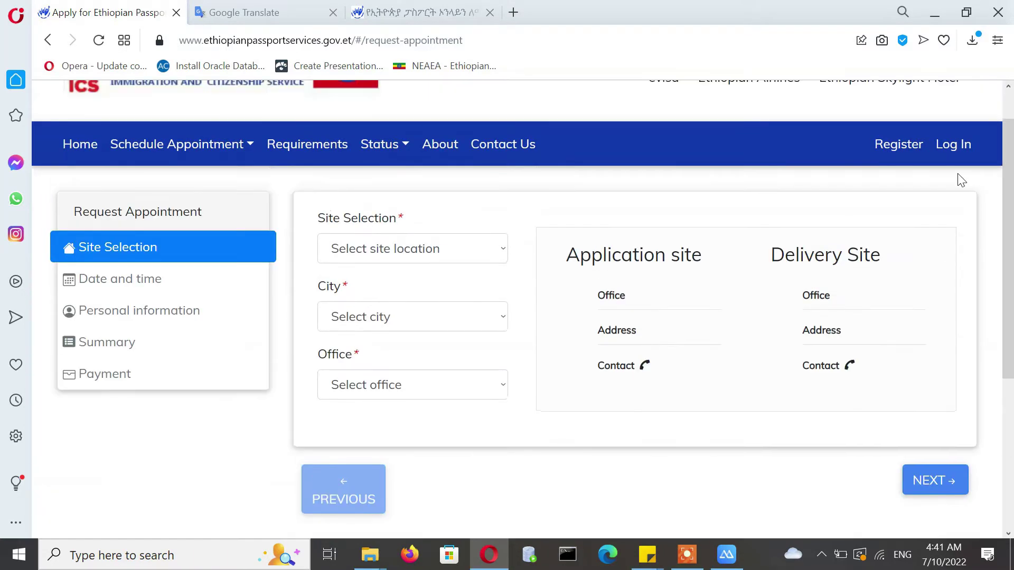
left_click(392, 249)
left_click(308, 301)
left_click(386, 249)
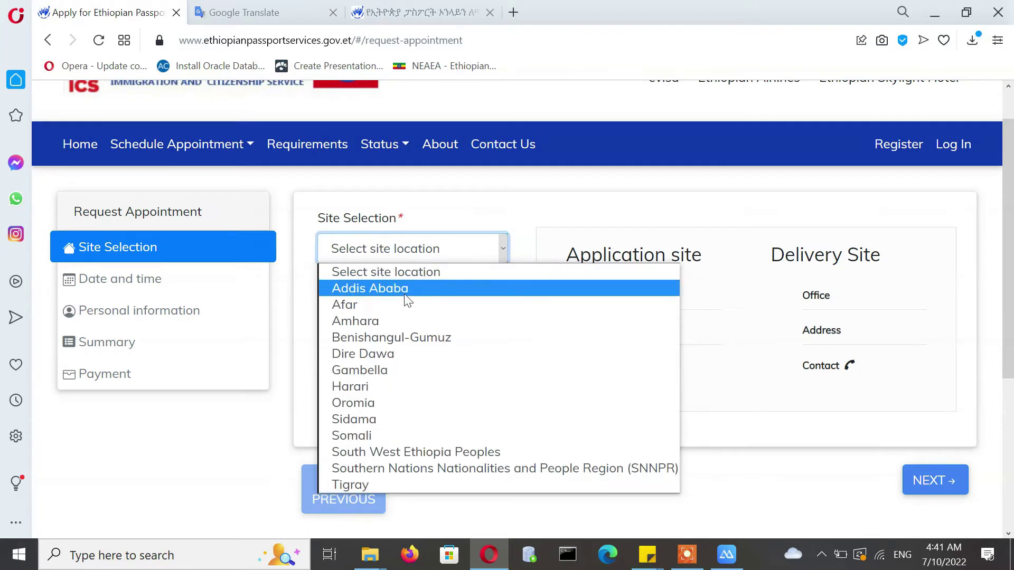
left_click(369, 289)
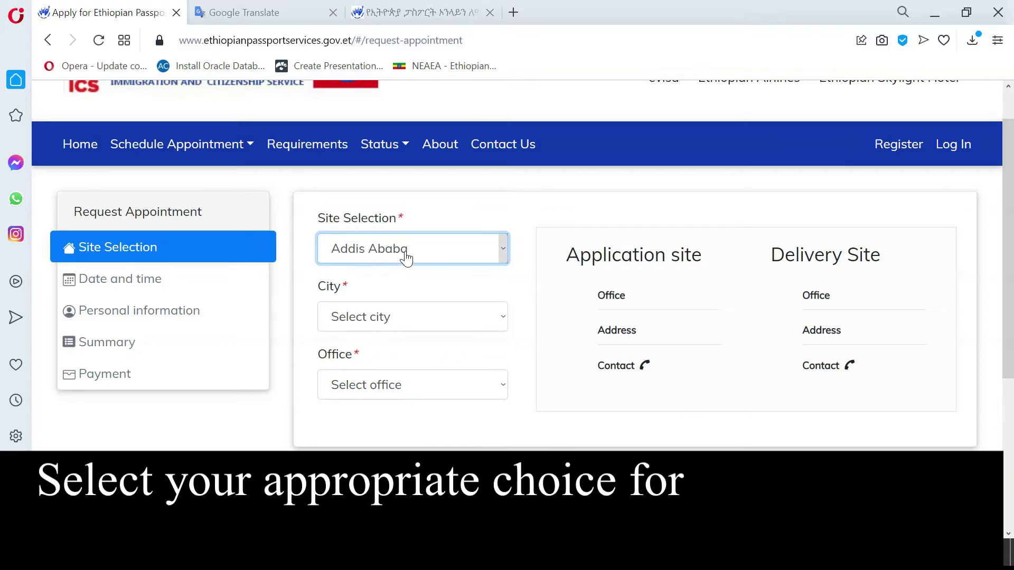
- Set City to Addis Ababa and Office to Immigration and Citizenship Service, then continue
left_click(367, 317)
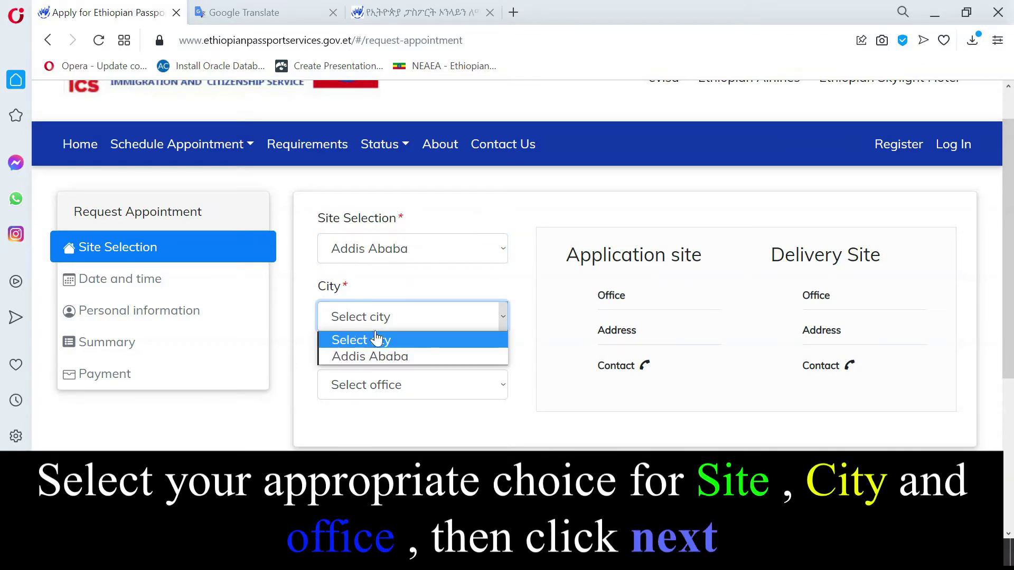
left_click(354, 356)
left_click(372, 393)
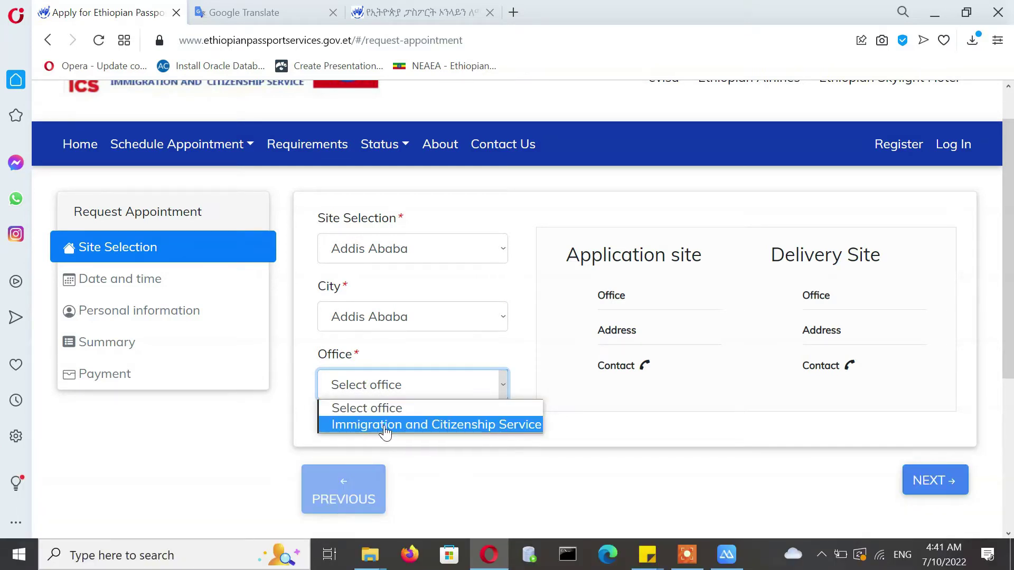
left_click(431, 425)
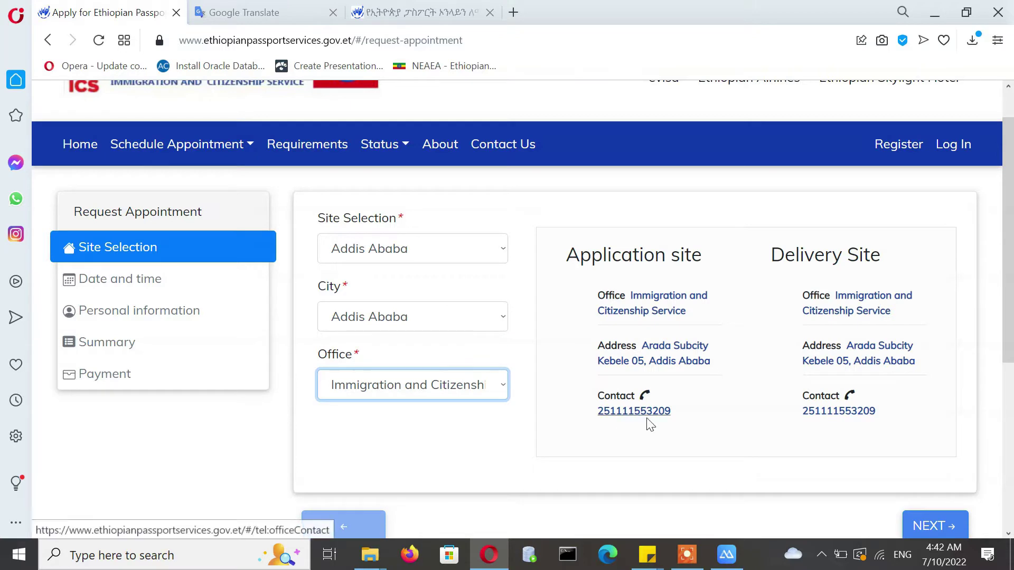
left_click(933, 527)
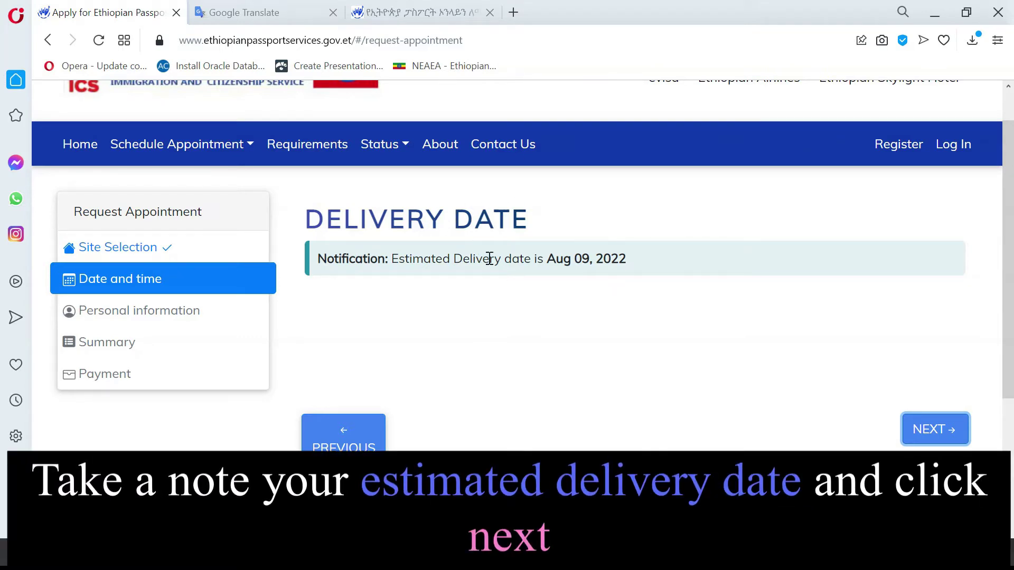
- Note the Aug 09, 2022 estimated delivery date and proceed to Personal information
left_click(923, 436)
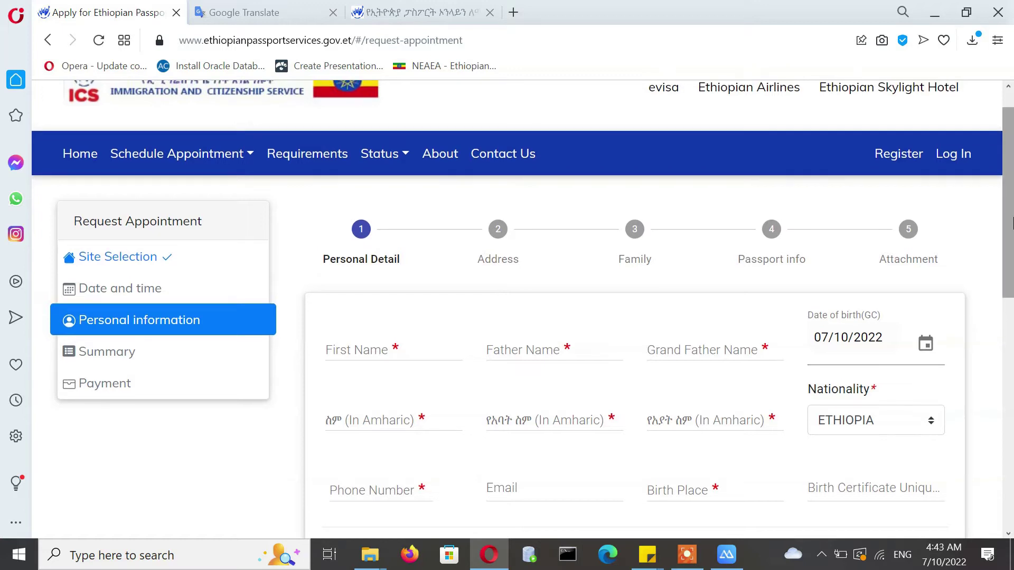
- Fill in the applicant's English first, father and grandfather names
scroll(1011, 227, "down", 3)
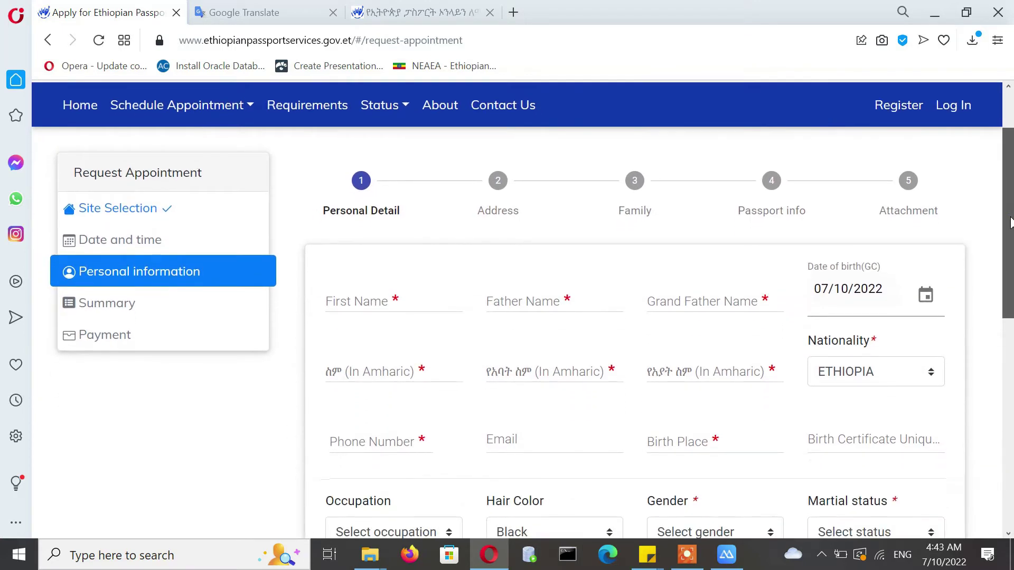
mouse_move(1011, 240)
left_mouse_down()
mouse_move(1012, 262)
mouse_move(1012, 248)
left_mouse_up()
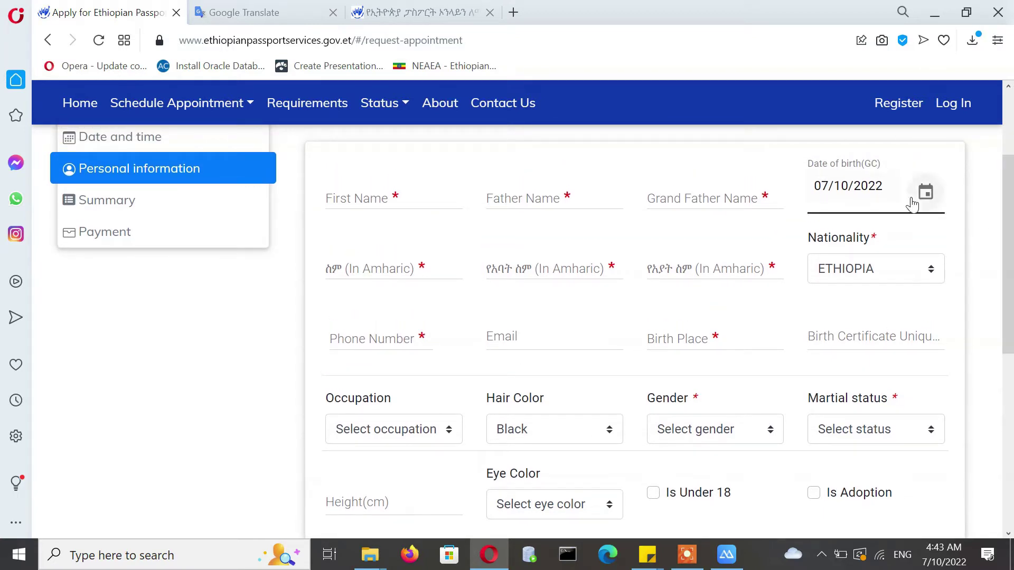
left_click_drag(1012, 234, 1011, 161)
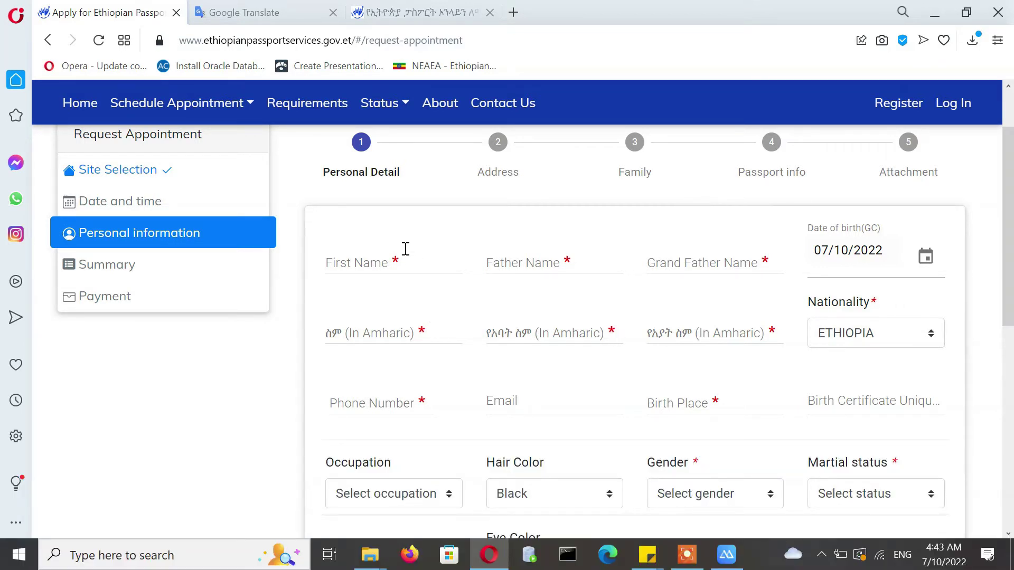
left_click(369, 264)
left_click(369, 264)
left_click(387, 264)
type("datc")
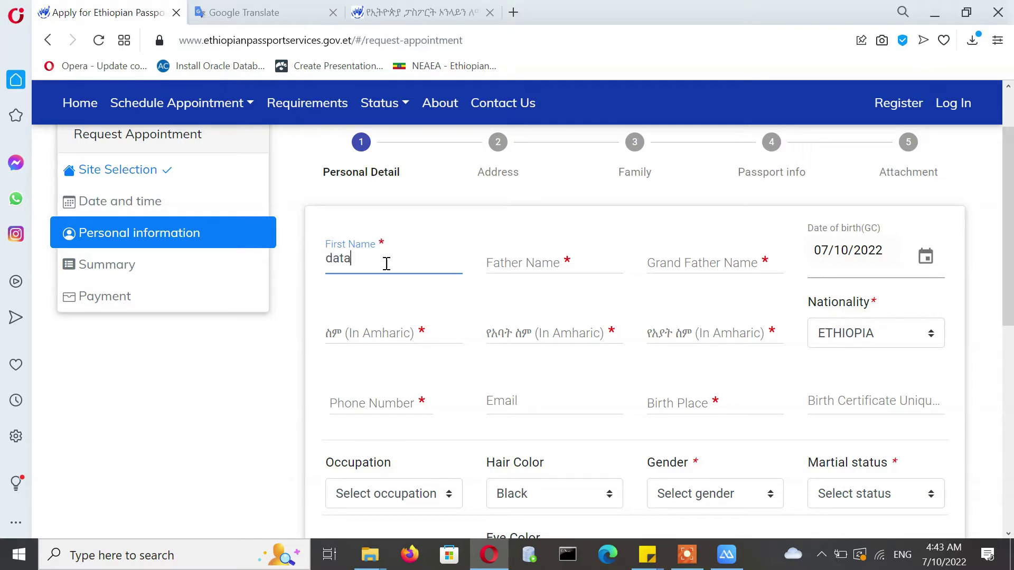
type("c")
key("Tab")
type("datac")
key("Tab")
type("datac")
left_click(925, 256)
type("07101988")
left_click(376, 335)
key("super+space")
type("መረጃ")
key("Tab")
type("መረጃ2")
key("Tab")
type("መረጃ3")
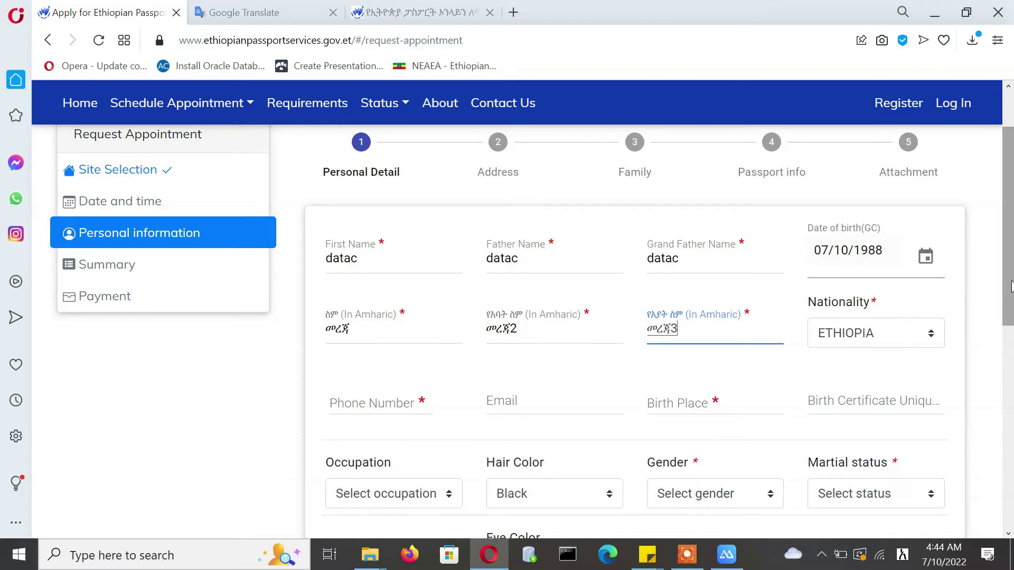
- Pick the birth year in the date-of-birth calendar and confirm the date
scroll(965, 334, "down", 2)
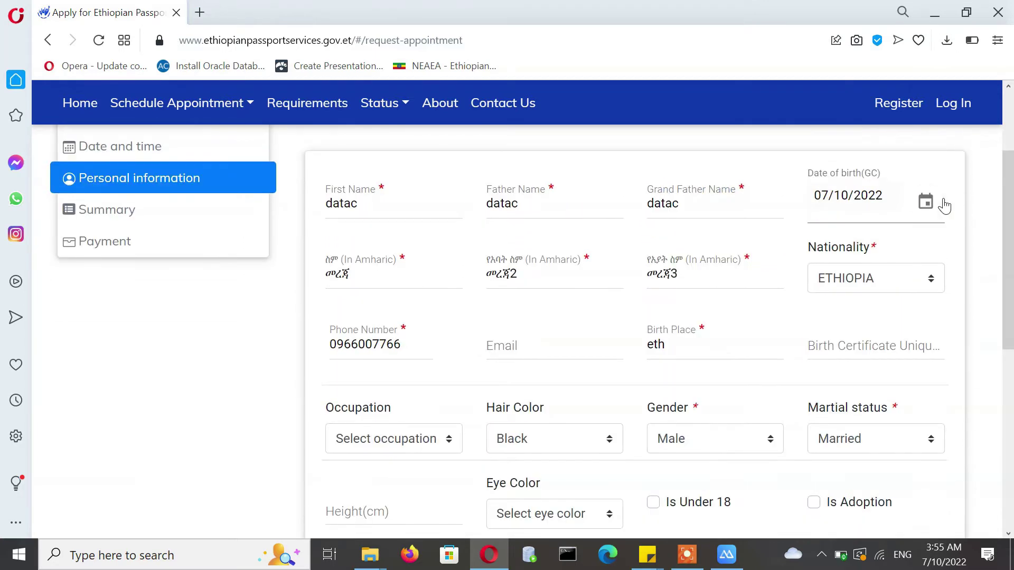
left_click(925, 201)
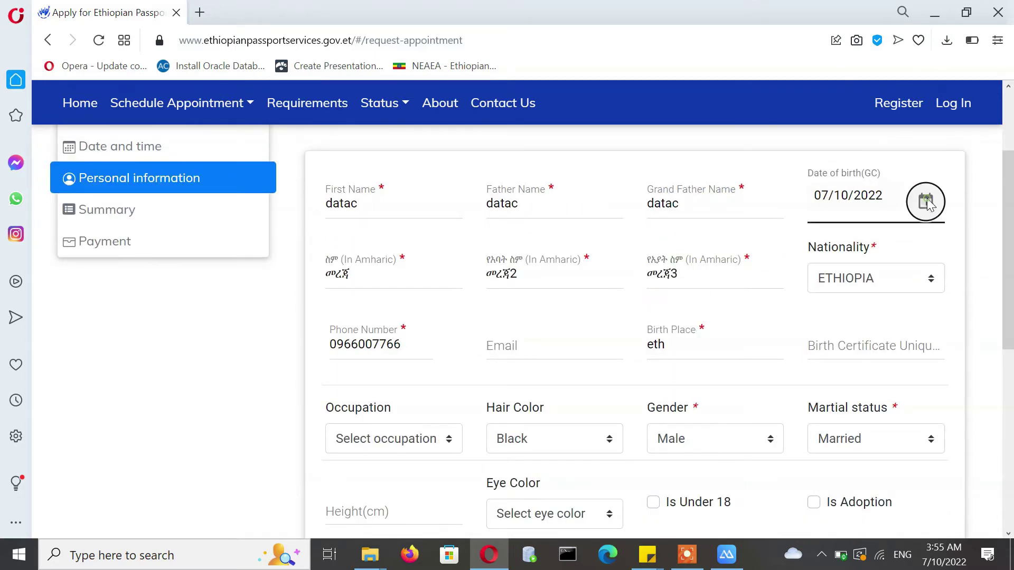
left_click(429, 152)
left_click_drag(632, 417, 628, 365)
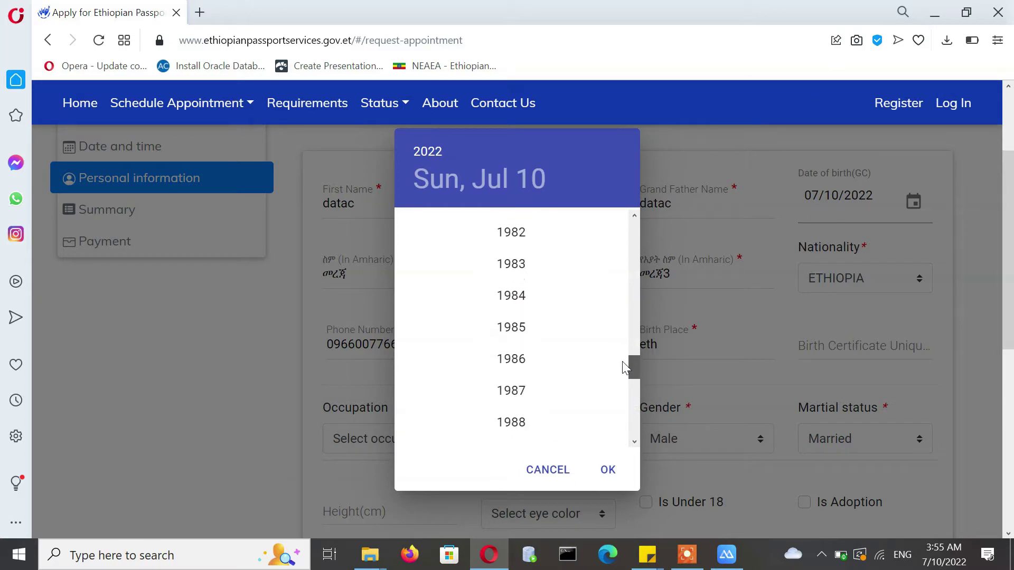
left_click(524, 372)
left_click(605, 469)
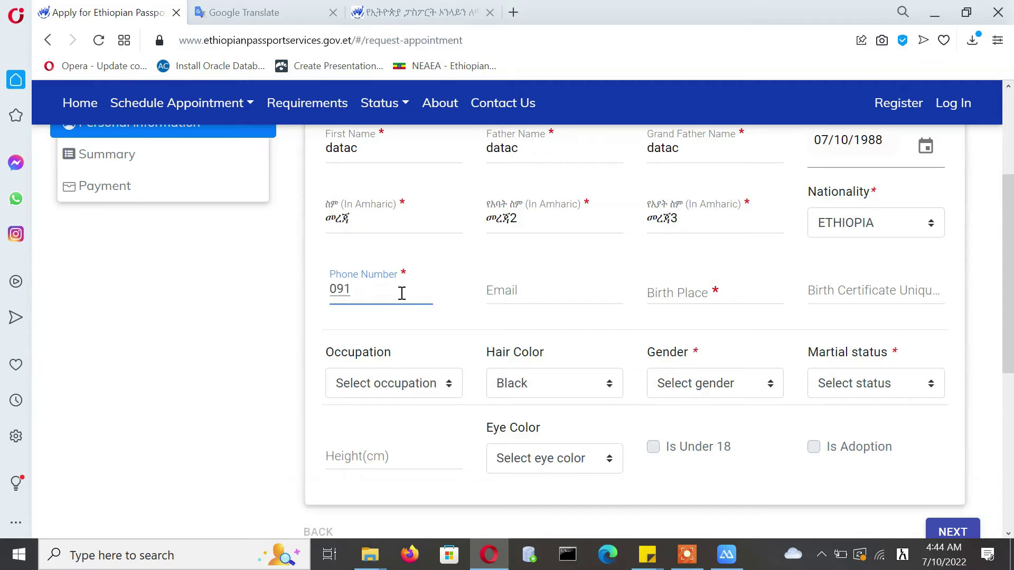
- Enter the applicant's phone number and birth place 'eth', and set gender to Male
type("00667788")
key("Tab")
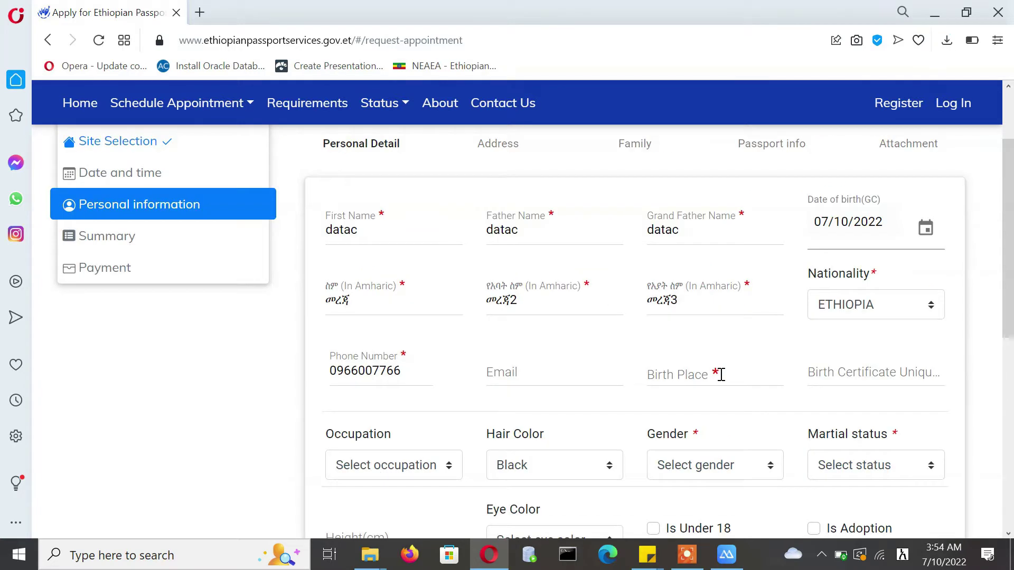
left_click(721, 374)
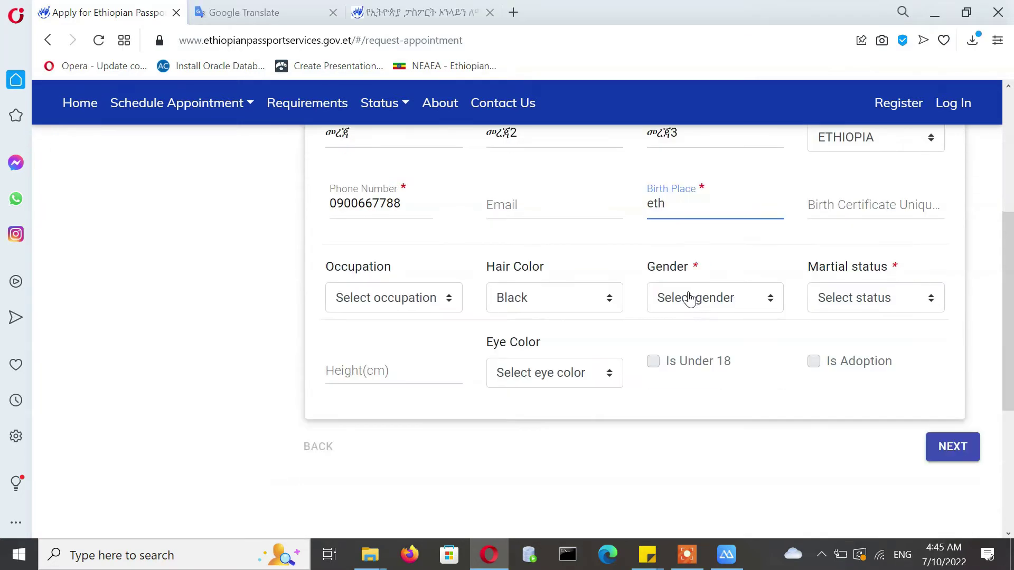
left_click(689, 299)
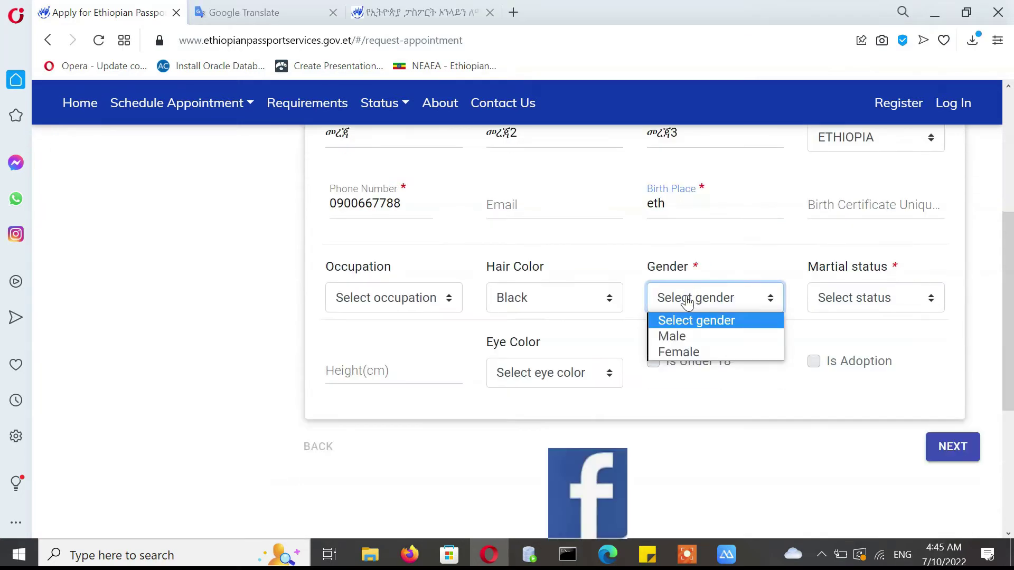
left_click(672, 335)
- Set marital status to Married, leaving eye color unselected
left_click(859, 299)
left_click(861, 350)
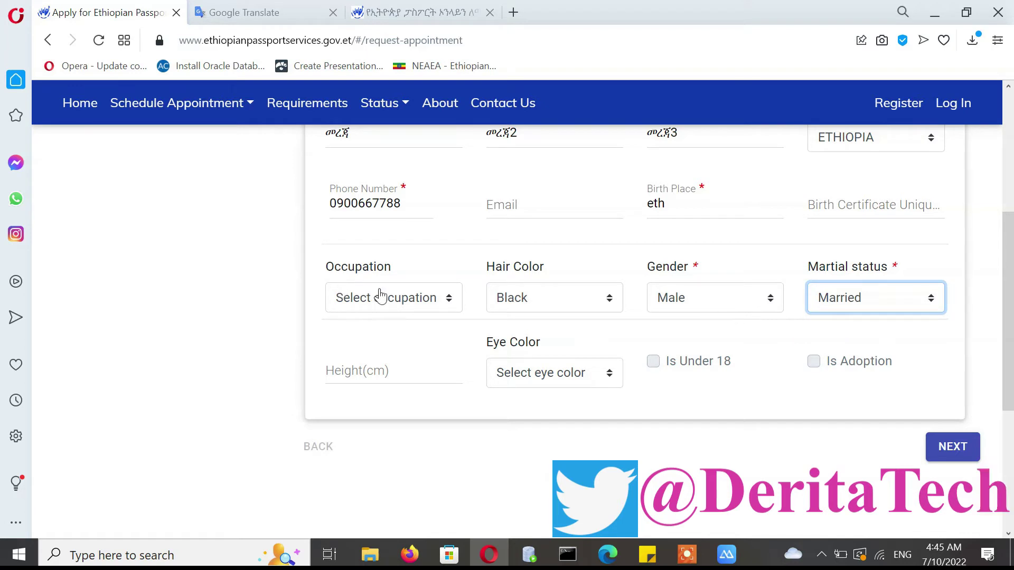
key("Tab")
left_click(576, 372)
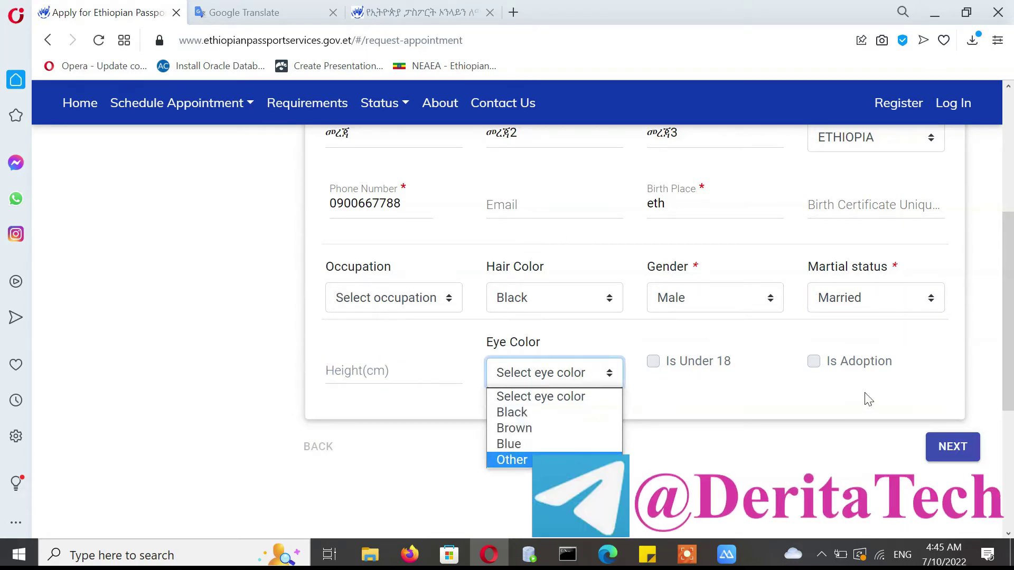
left_click(660, 362)
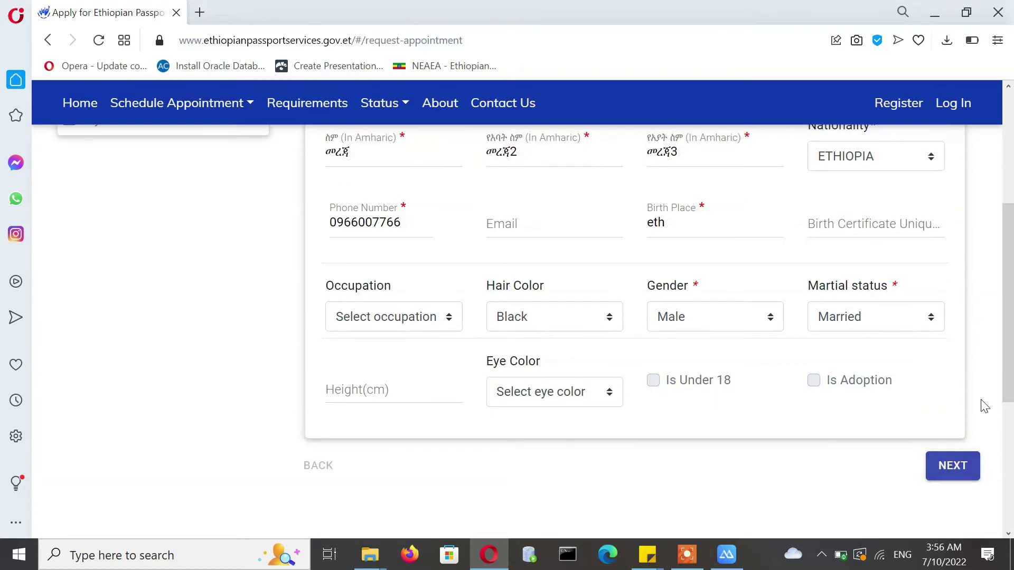
- On the Address step, set both Region and City to Addis Ababa
left_click(957, 465)
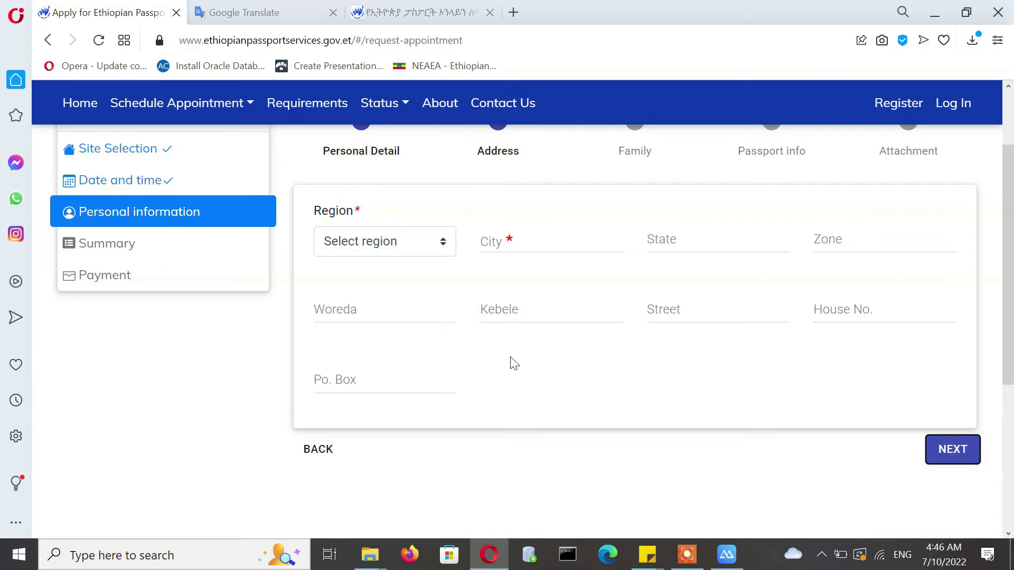
left_click(377, 246)
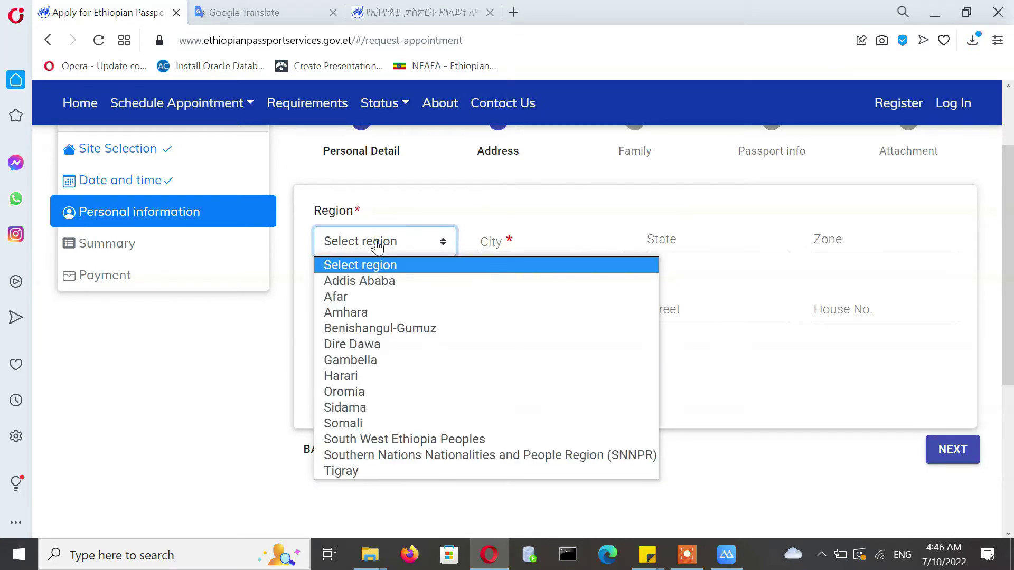
left_click(374, 277)
left_click(519, 241)
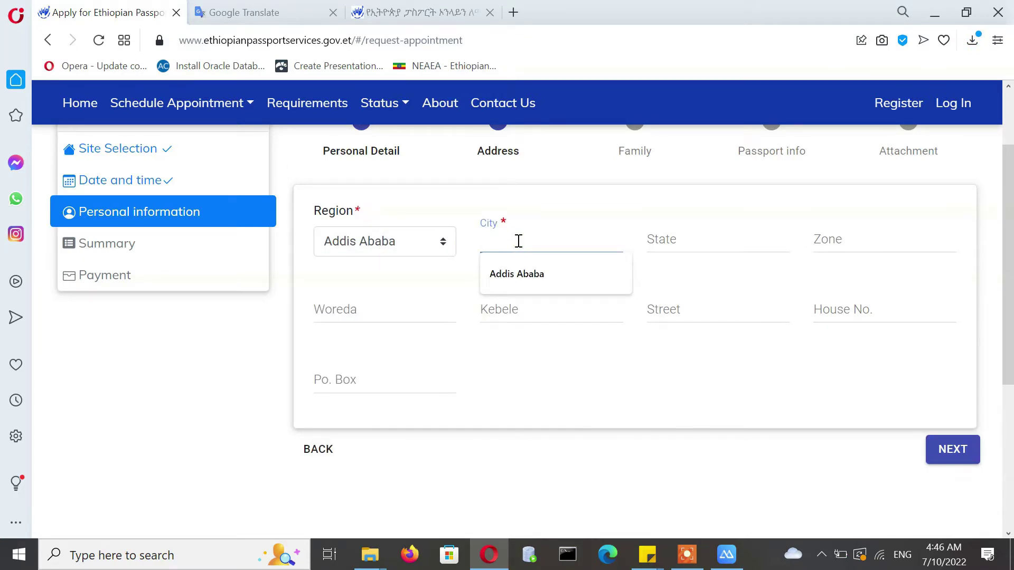
left_click(520, 272)
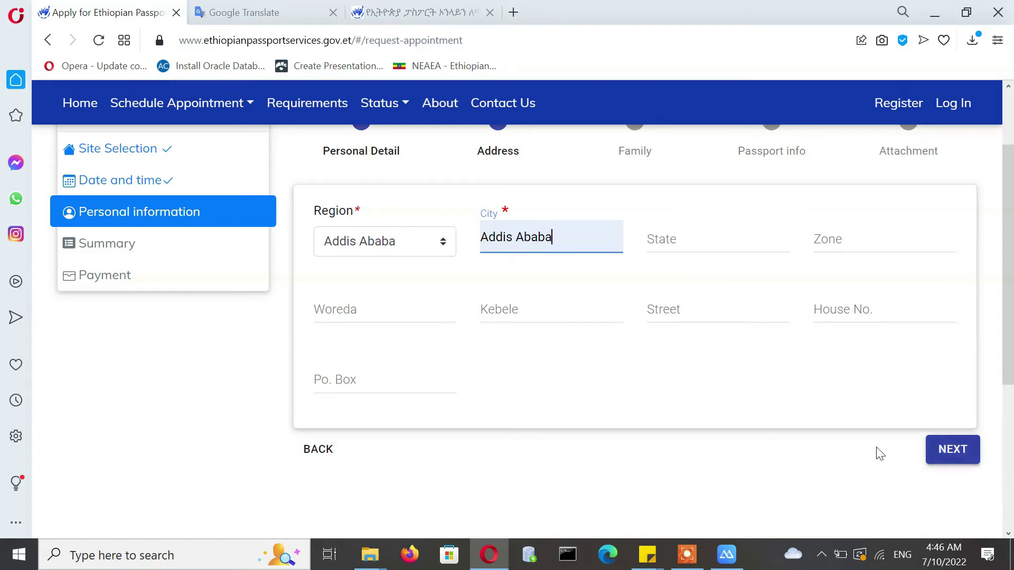
- Add one blank family entry in Family Details and continue to Passport info
left_click(949, 449)
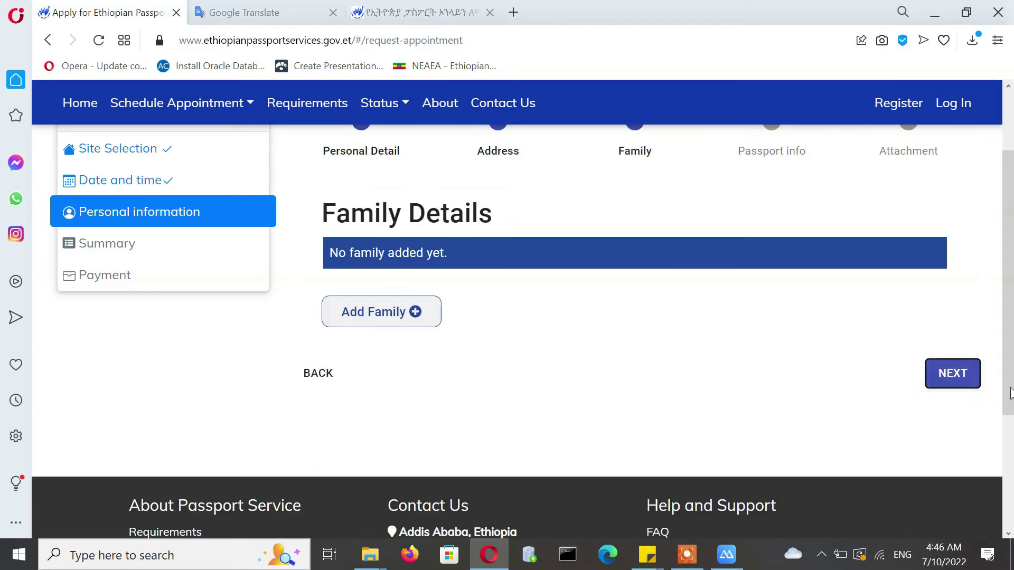
scroll(1004, 226, "up", 3)
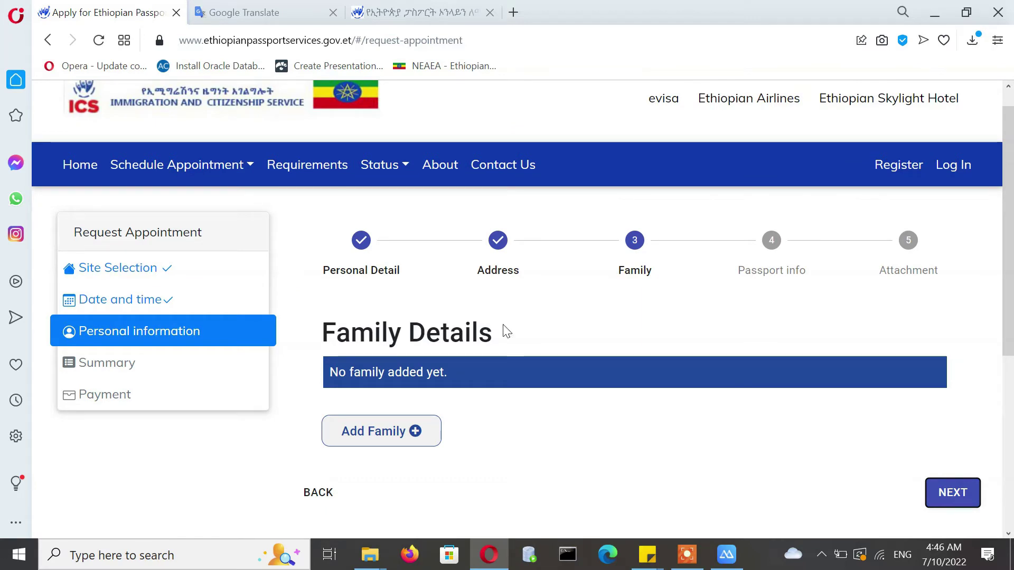
left_click(389, 438)
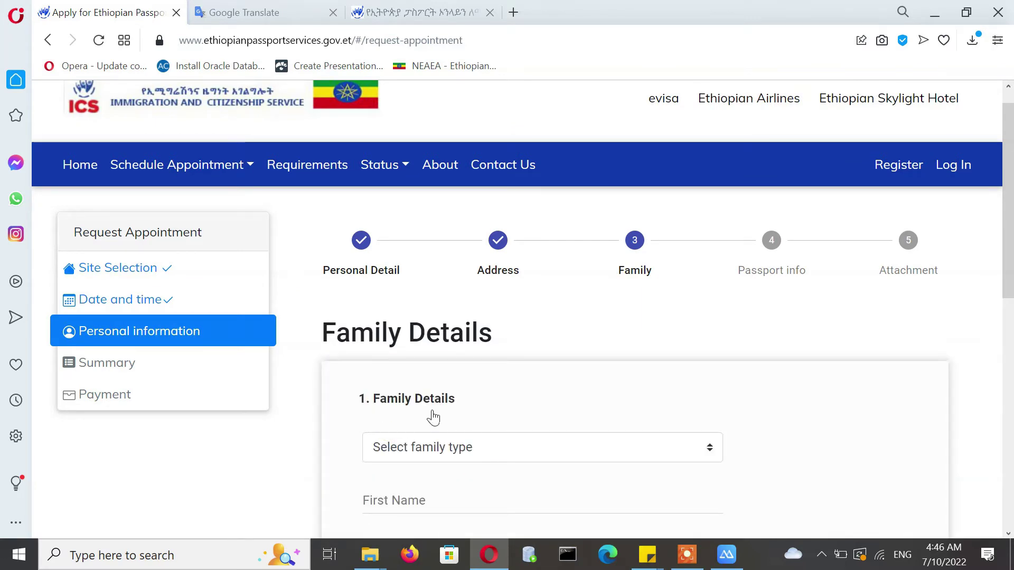
scroll(1012, 312, "down", 4)
scroll(1013, 312, "down", 1)
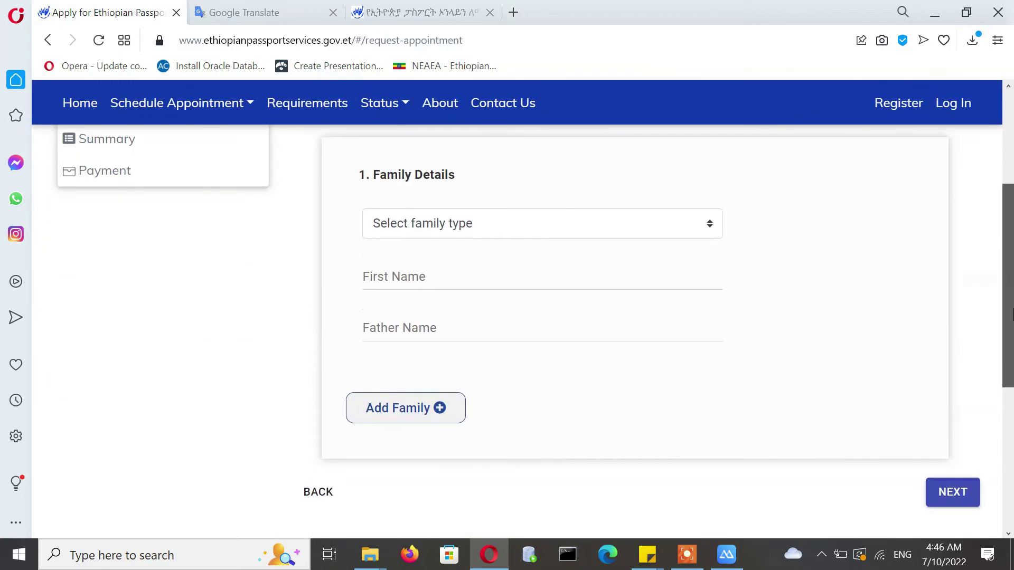
left_click(953, 492)
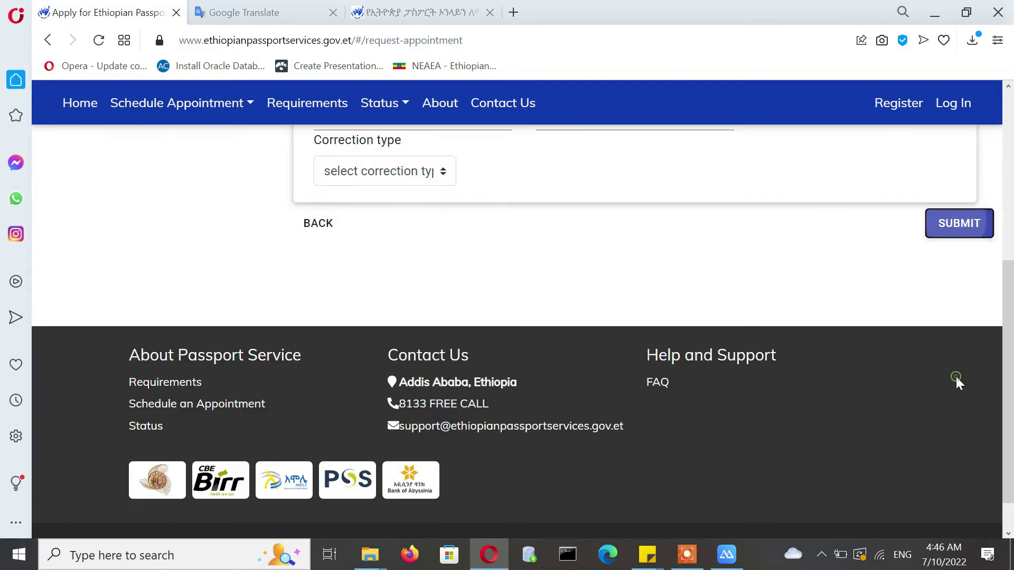
scroll(1009, 317, "up", 5)
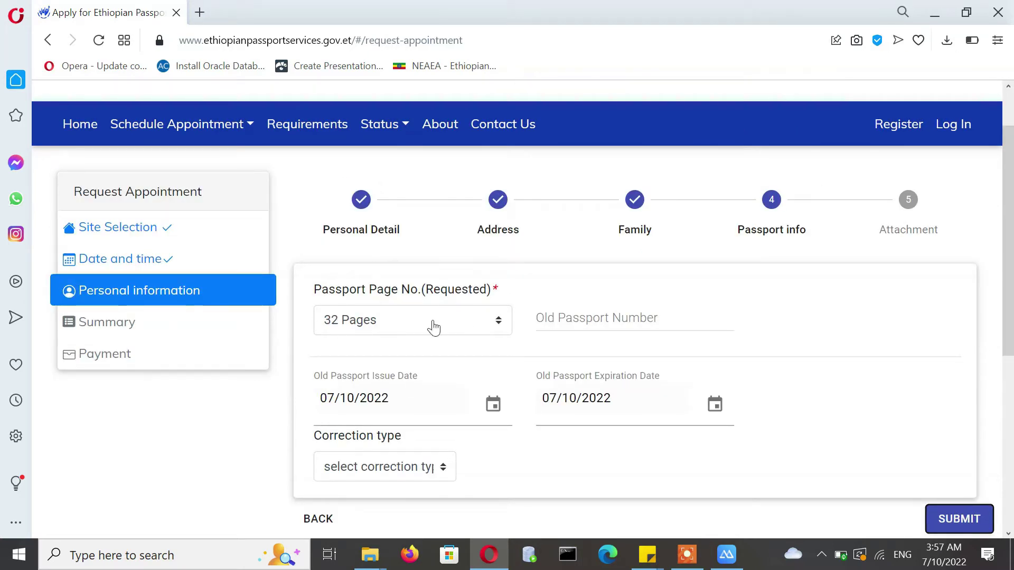
- Keep 32 Pages as the page count and paste the old passport number
left_click(372, 322)
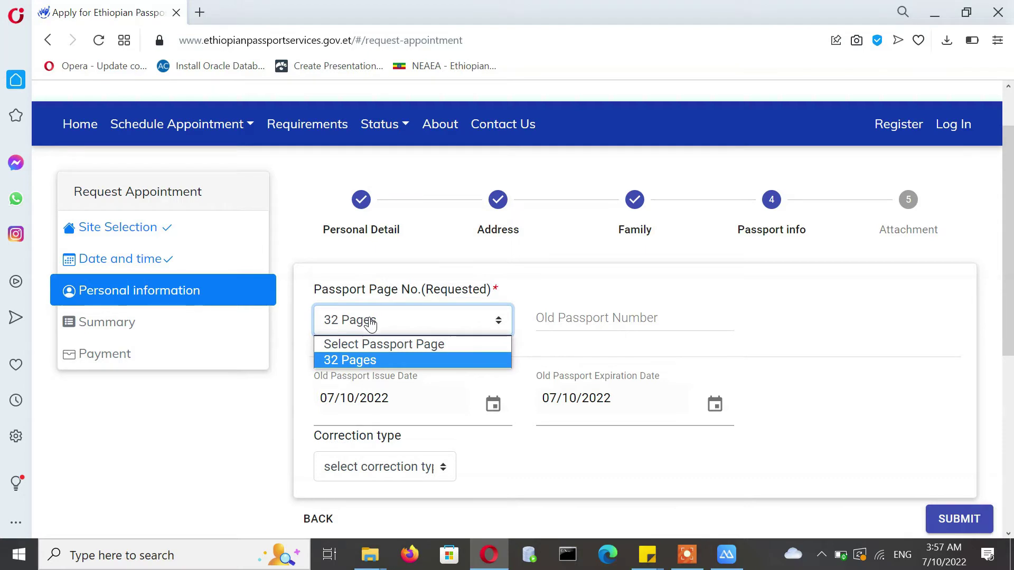
left_click(372, 322)
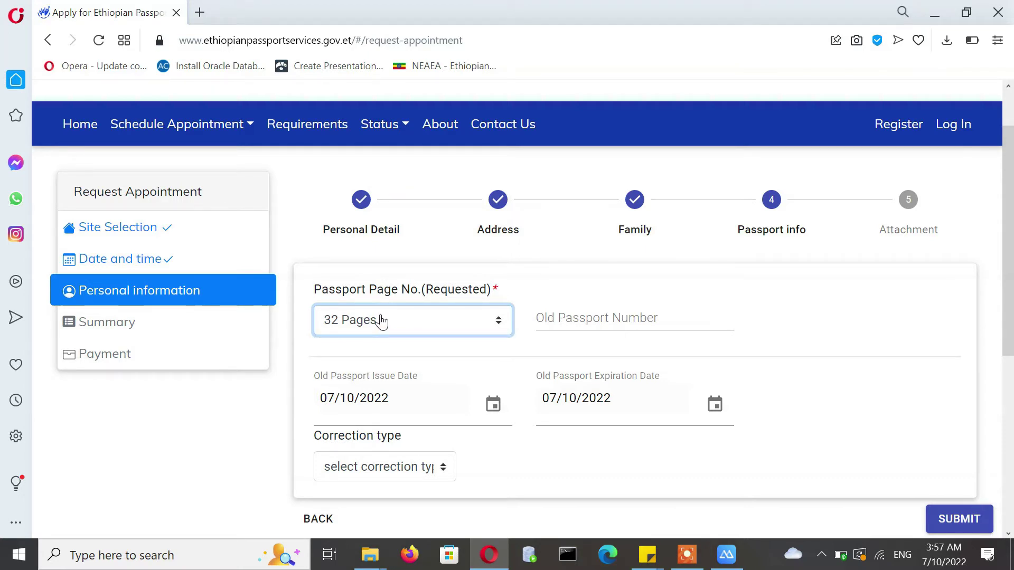
left_click(378, 320)
left_click(377, 319)
left_click(575, 316)
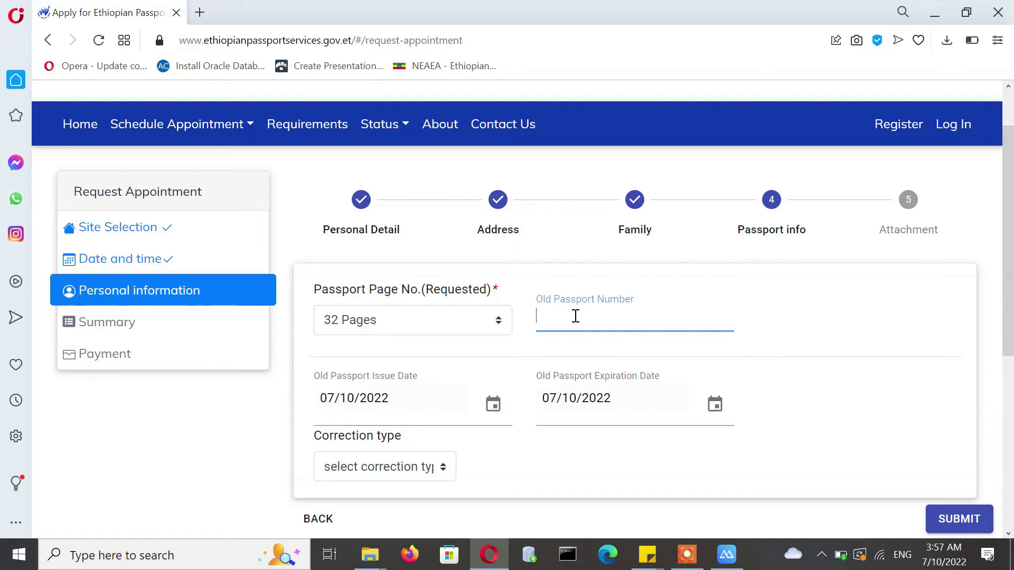
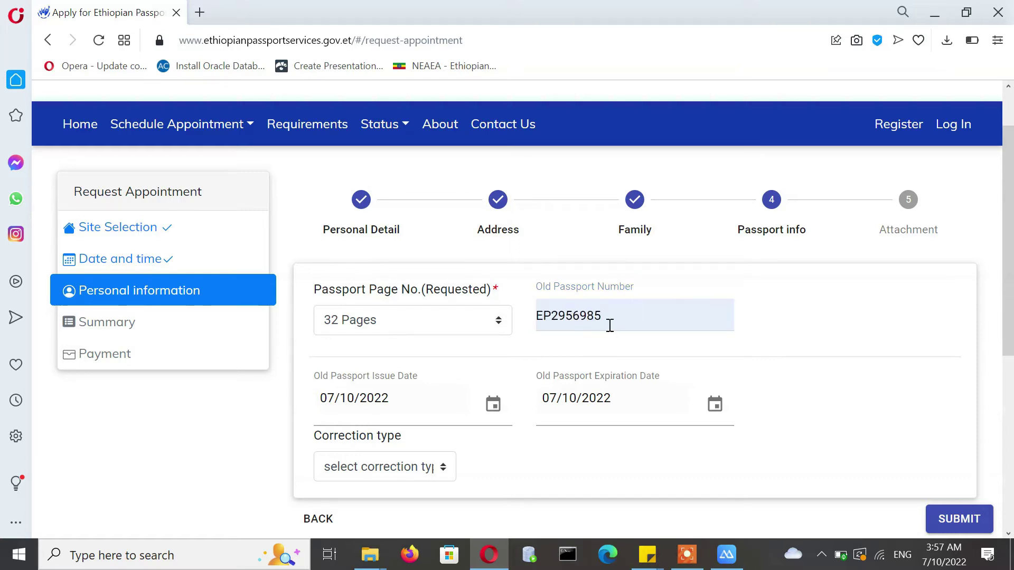
- Set the old passport issue date to 07/10/2017
left_click(338, 401)
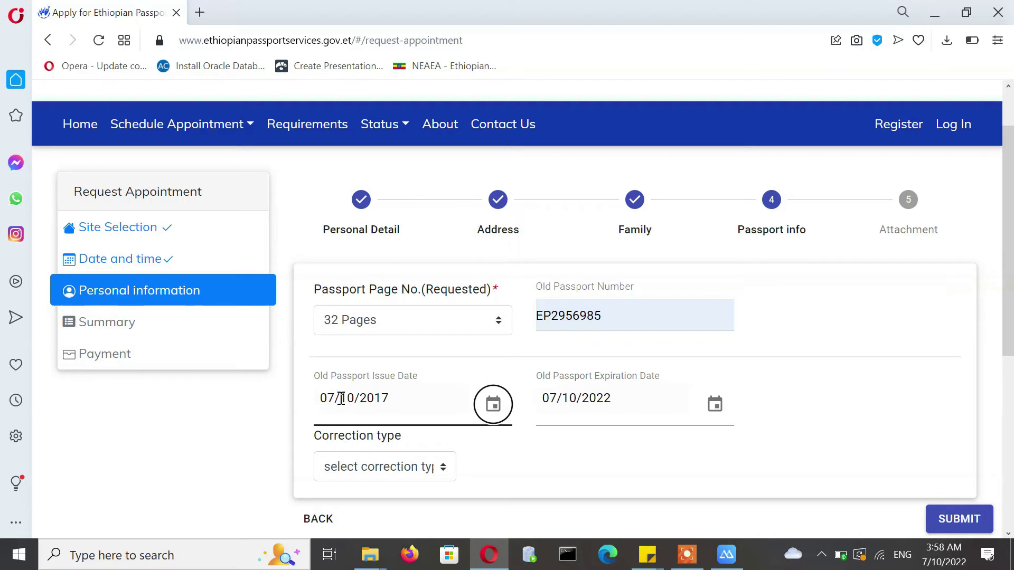
left_click(575, 401)
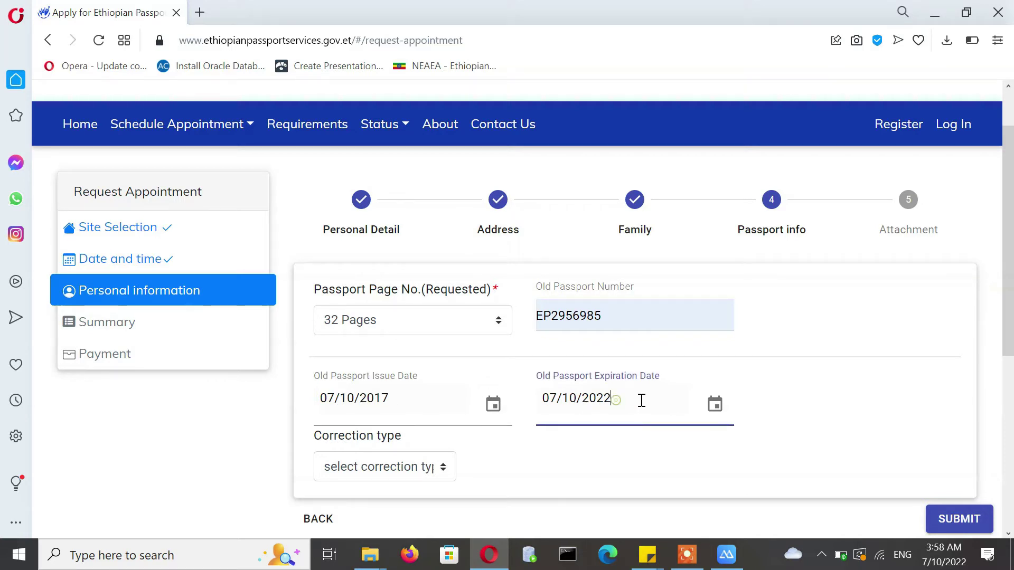
left_click(332, 401)
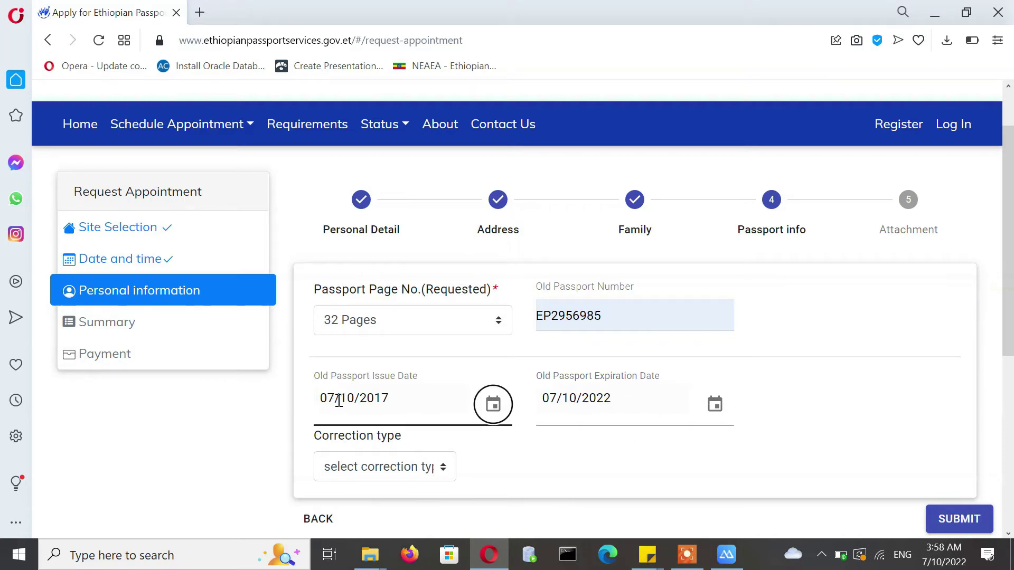
scroll(343, 399, "down", 2)
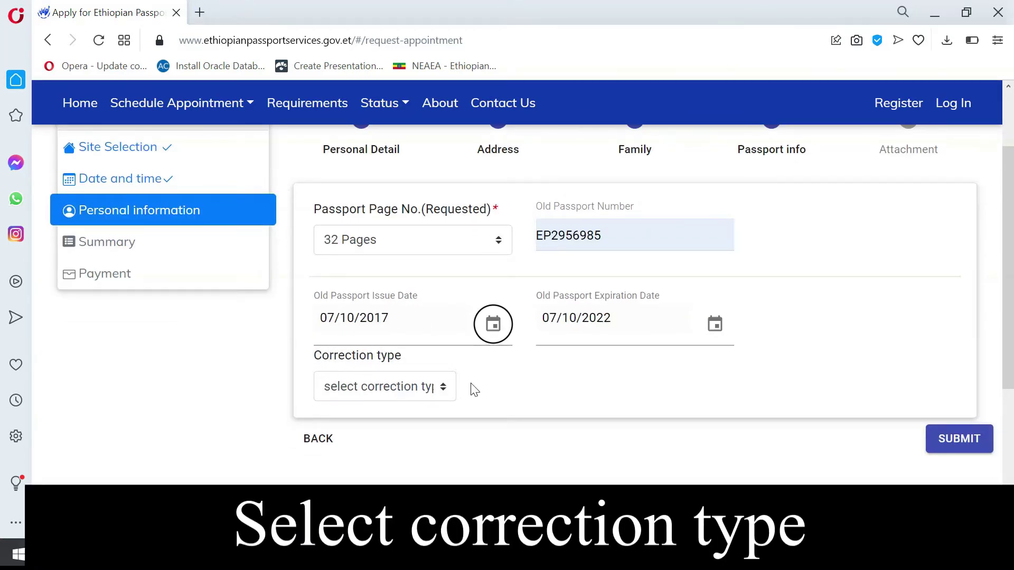
- Change the correction type from Name Correction to Both Name and Birth Date Correction, then submit
left_click(389, 390)
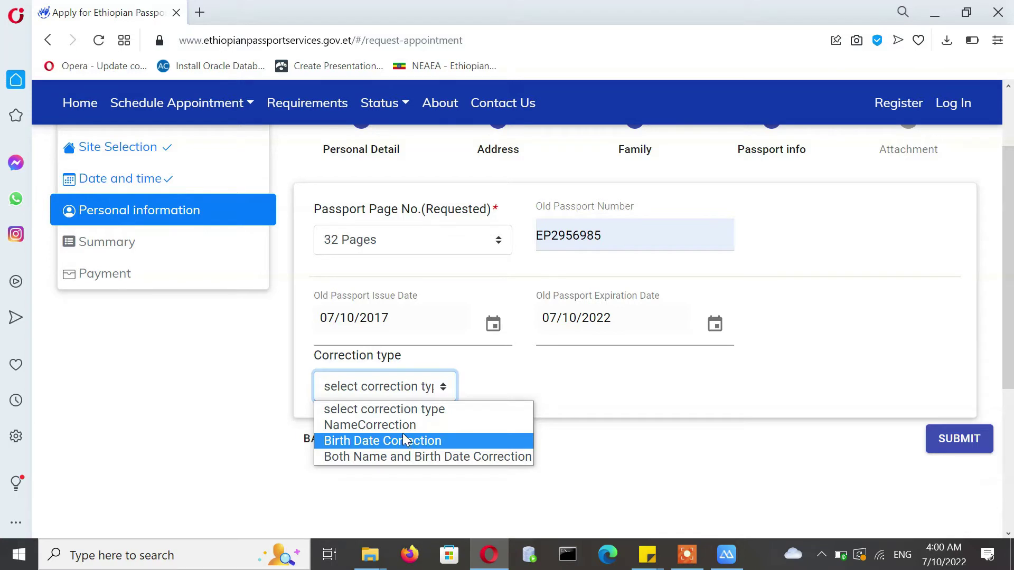
left_click(404, 425)
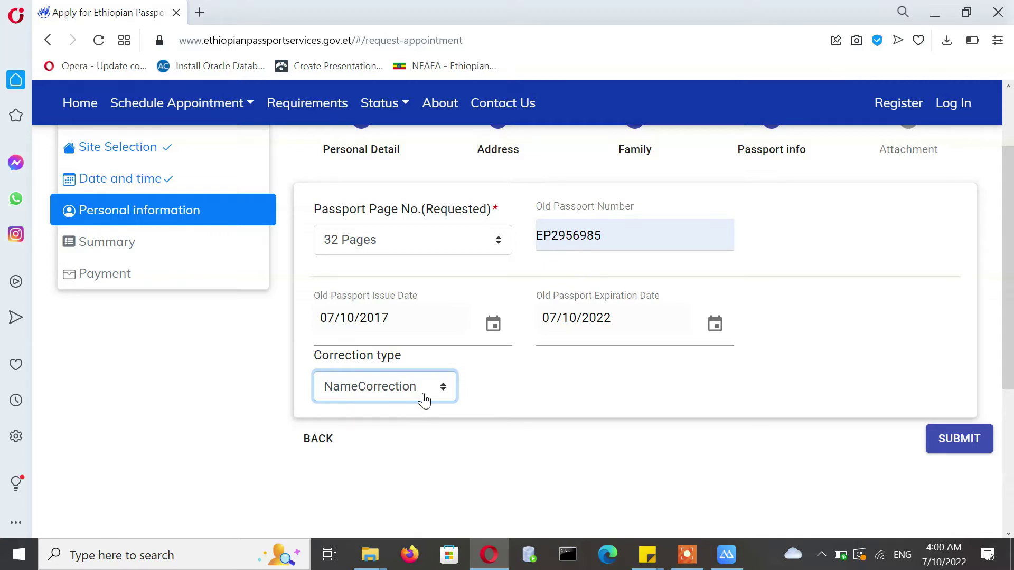
left_click(424, 400)
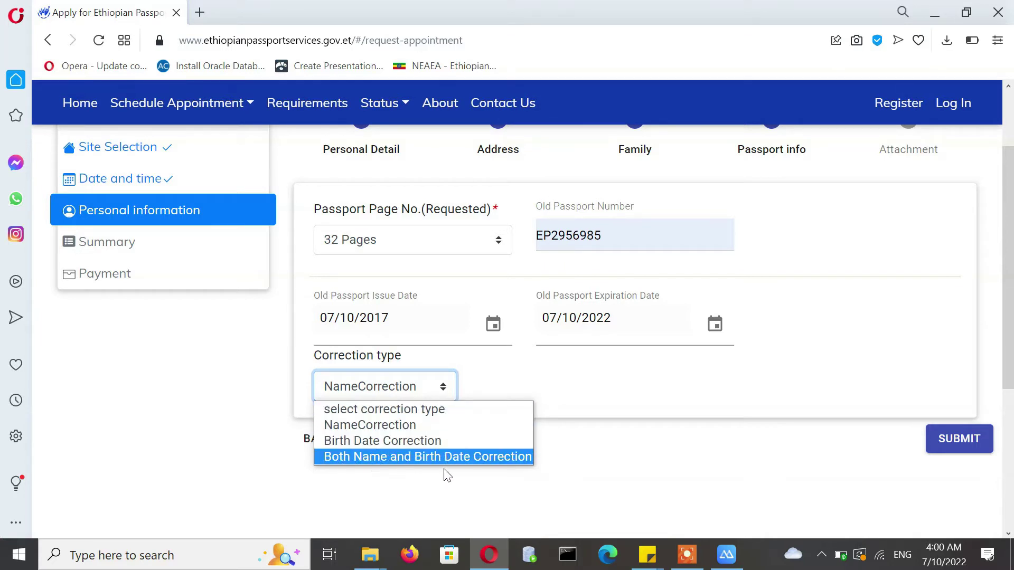
left_click(436, 458)
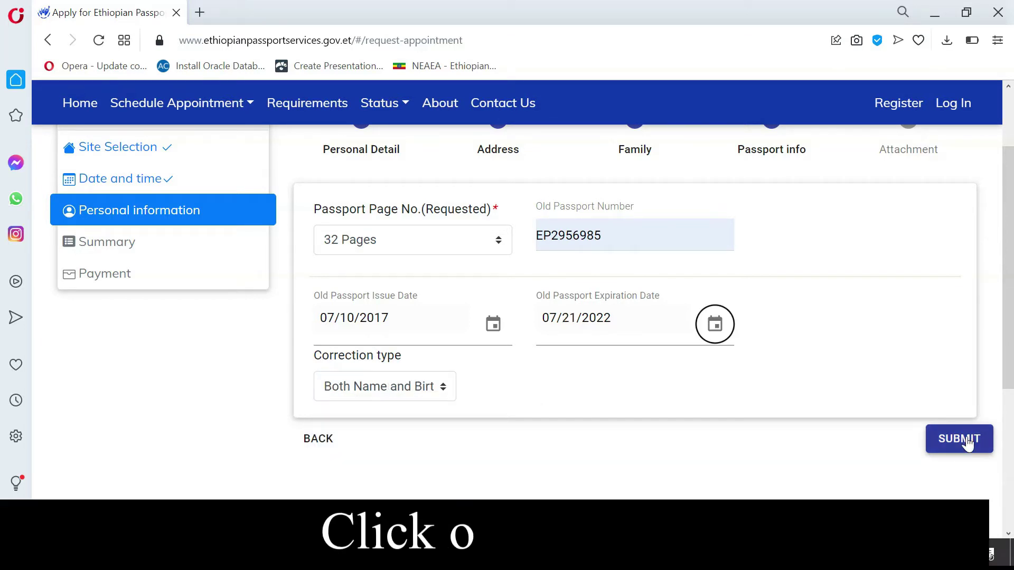
left_click(965, 438)
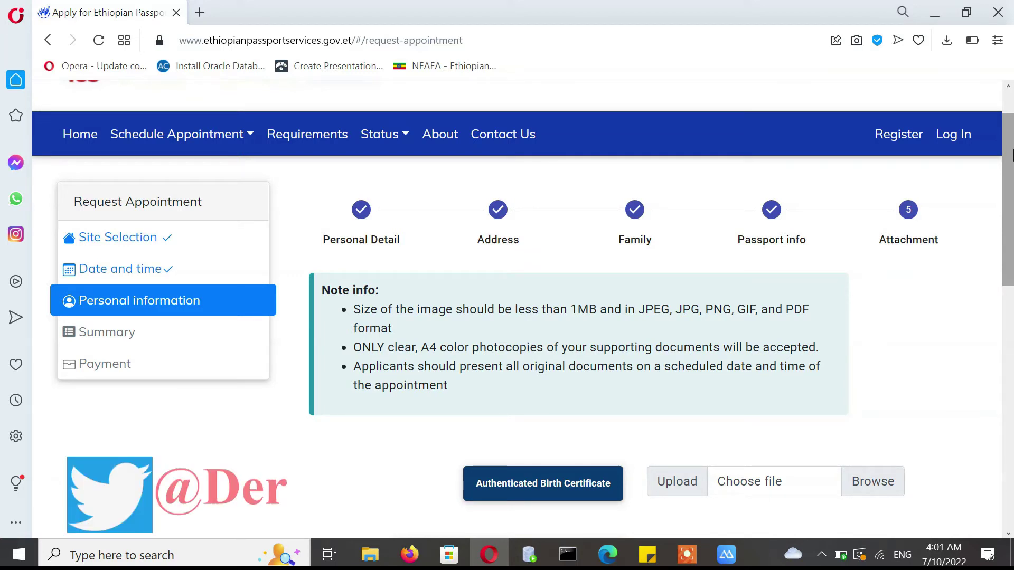
left_click_drag(1009, 164, 1009, 205)
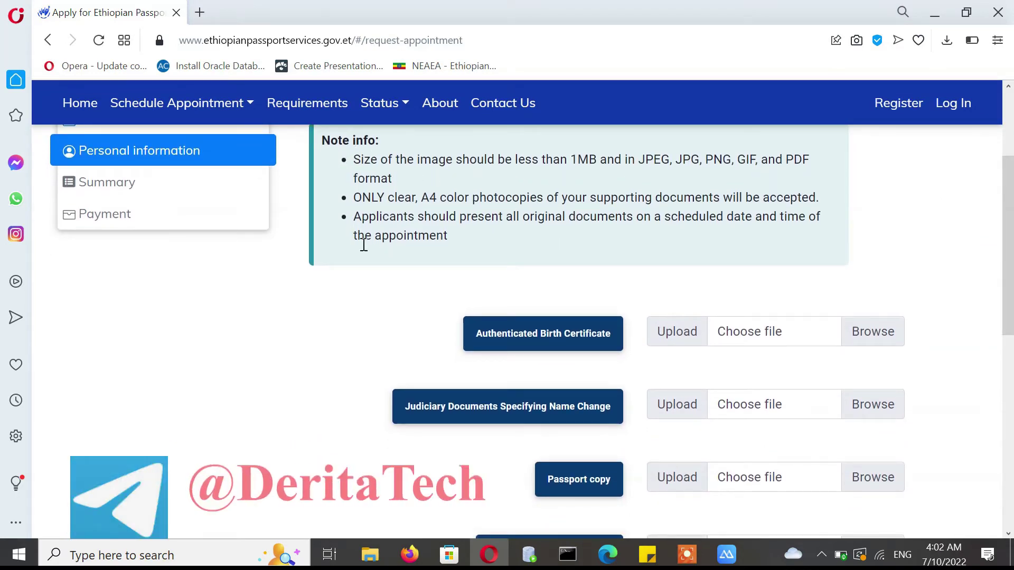
left_click_drag(638, 159, 810, 159)
double_click(584, 159)
left_click_drag(598, 159, 572, 159)
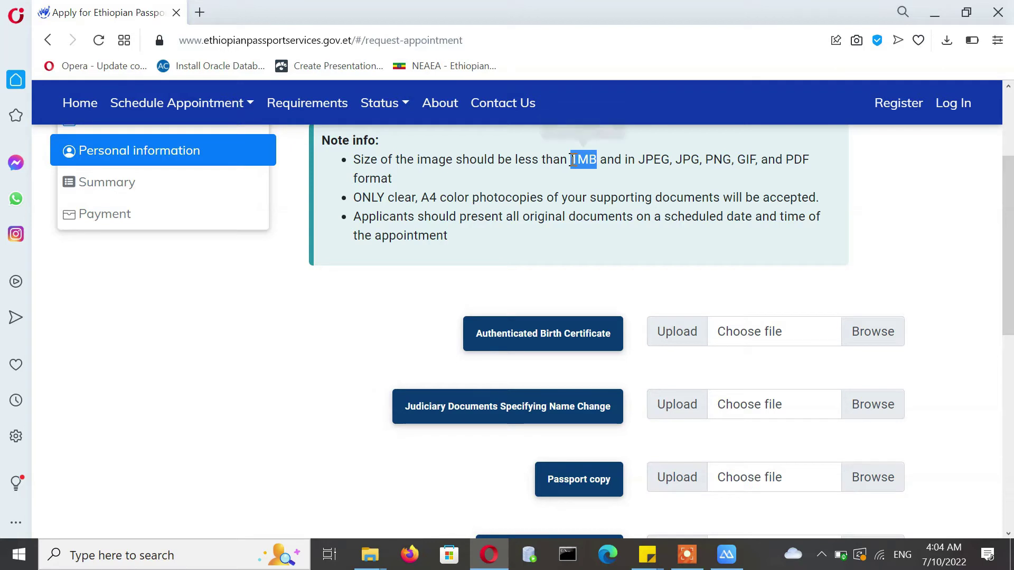
left_click_drag(544, 197, 421, 197)
left_click(532, 239)
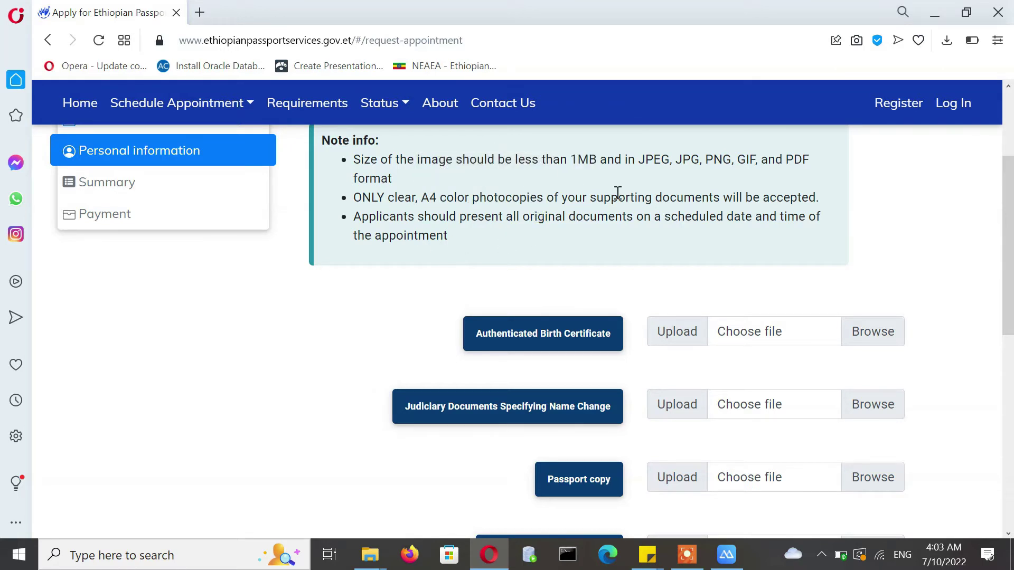
scroll(1012, 259, "down", 2)
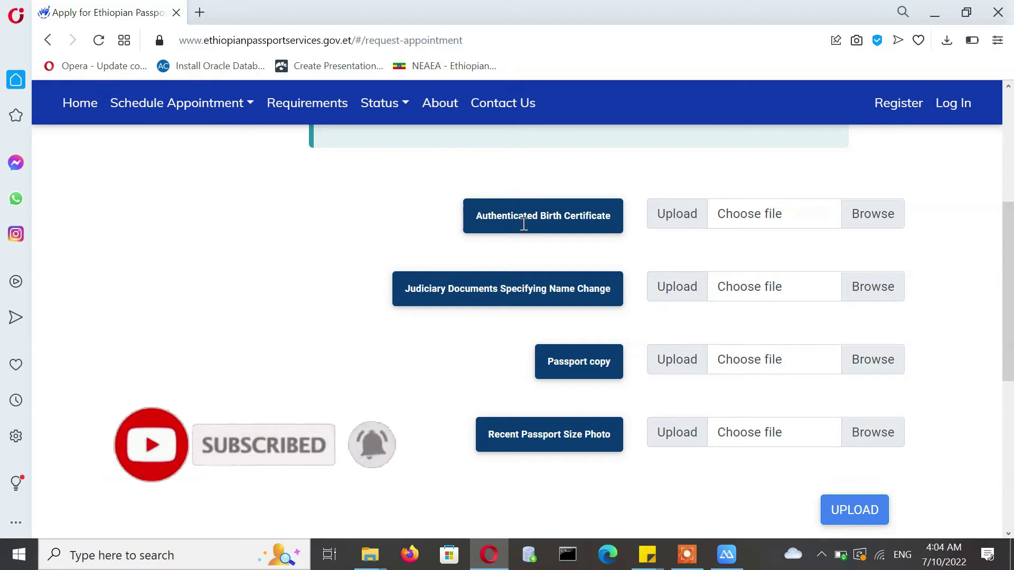
- Attach 'Computer system architectures.png' as the Authenticated Birth Certificate
left_click(877, 219)
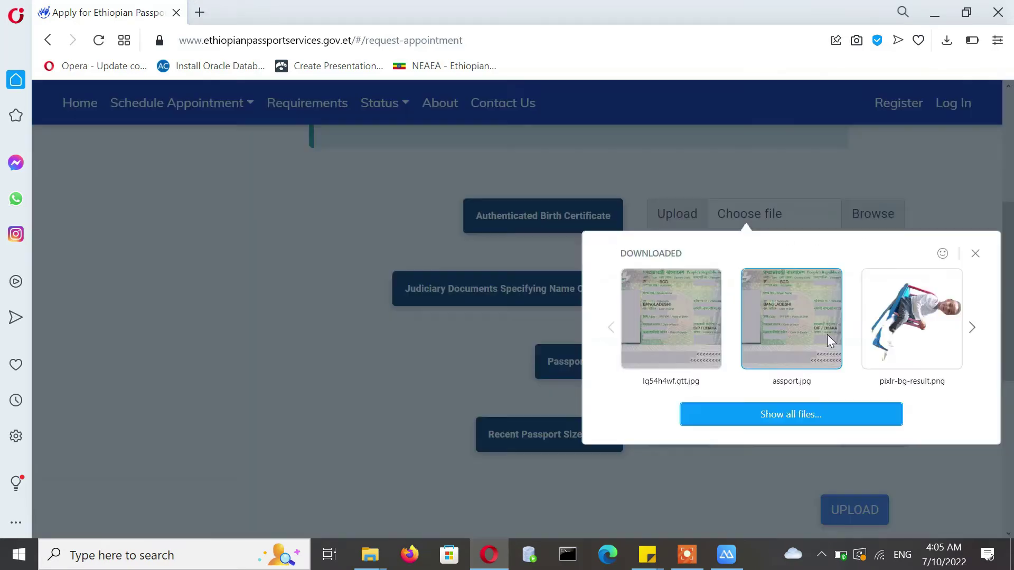
left_click(769, 415)
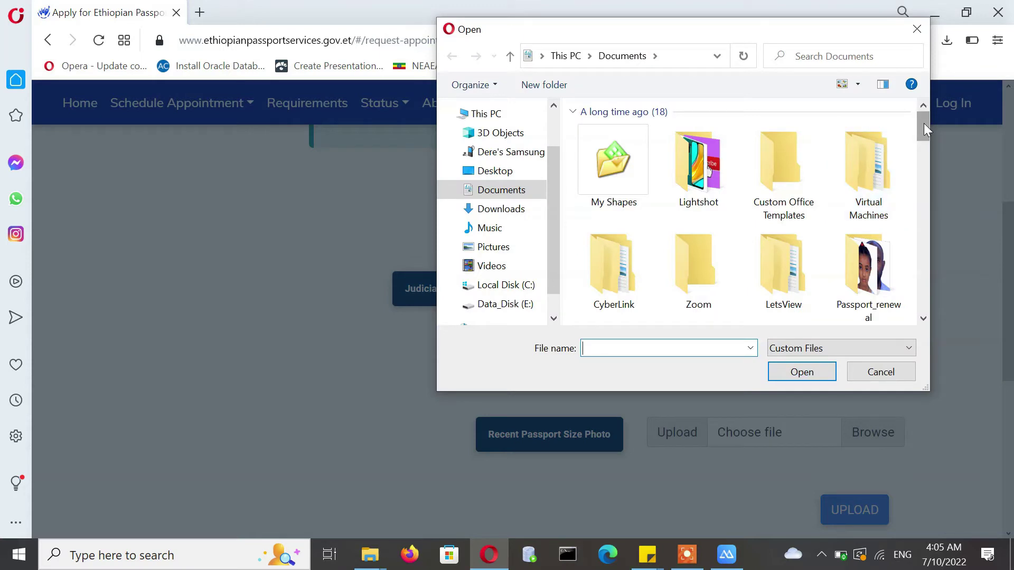
left_click_drag(924, 123, 924, 185)
left_click(861, 153)
left_click(802, 372)
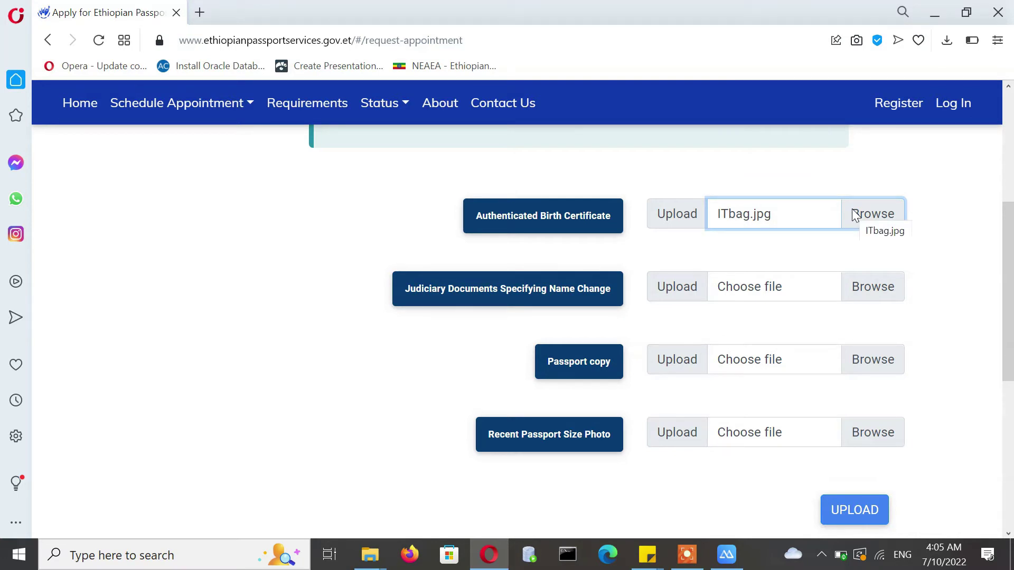
- Review the accepted file formats note and the judiciary documents requirement
scroll(1003, 227, "up", 2)
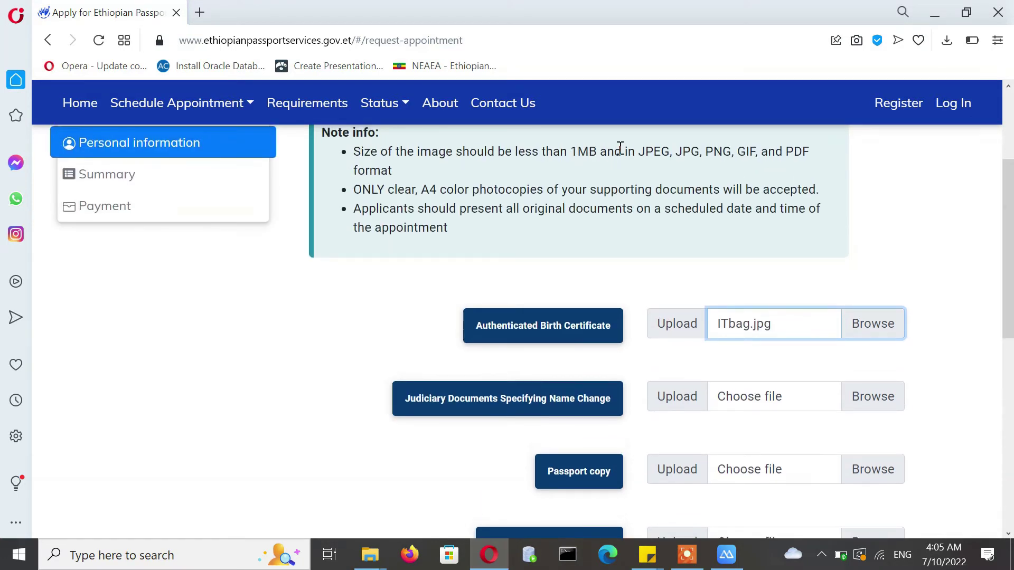
left_click_drag(640, 151, 835, 159)
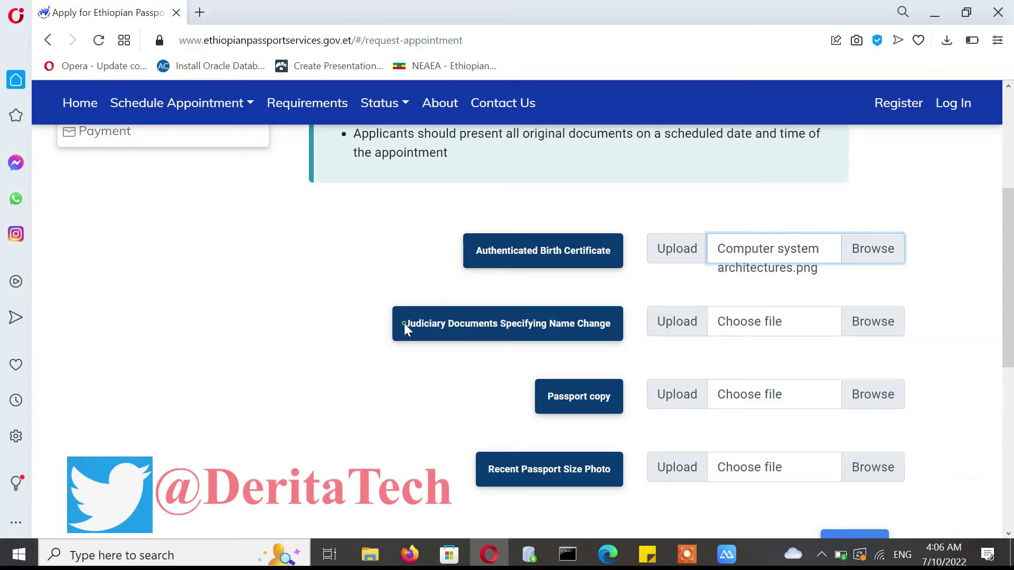
left_click_drag(404, 324, 608, 335)
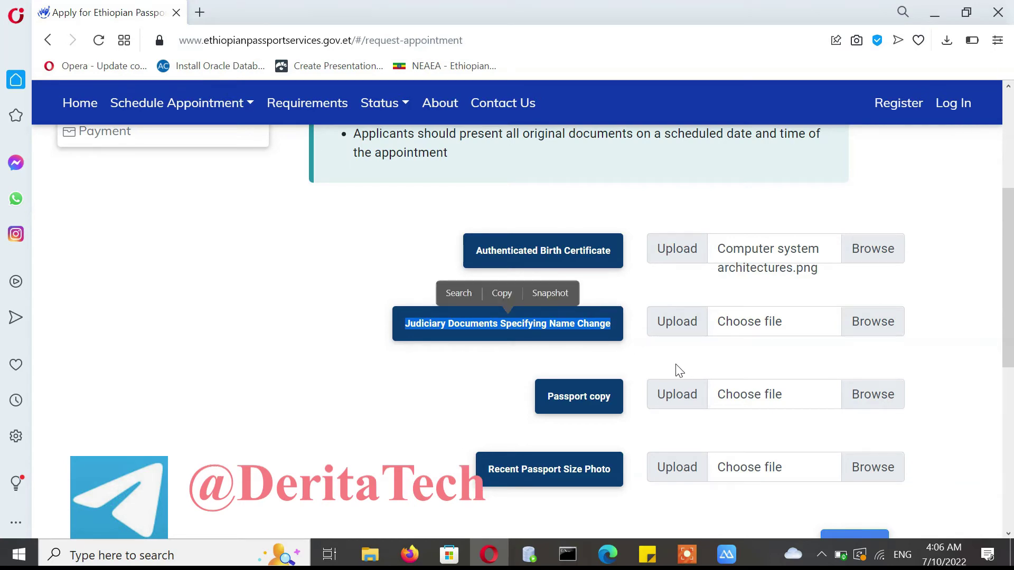
- Attach the computer Hardware components image as the name-change judiciary documents
left_click(869, 322)
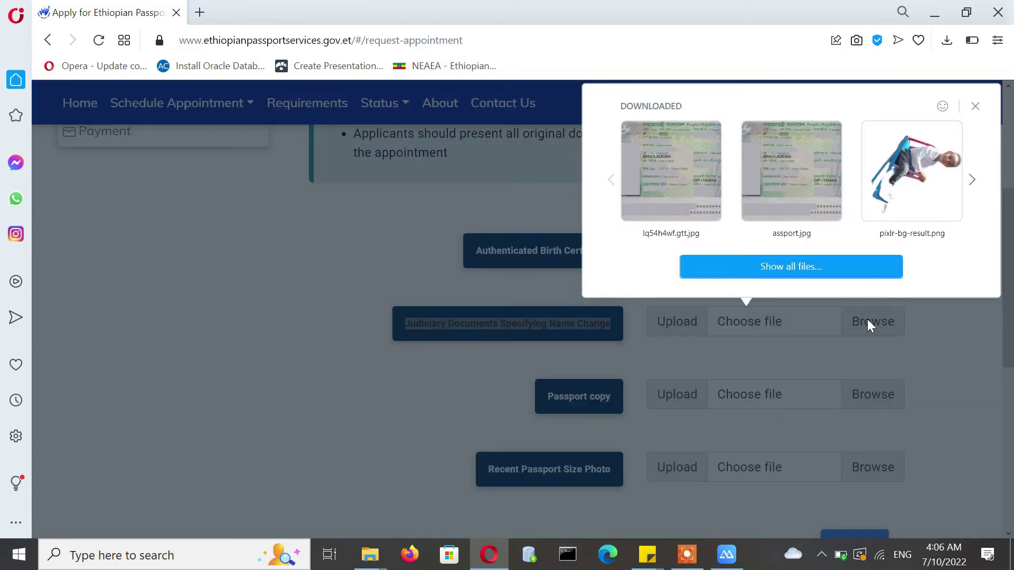
left_click(749, 271)
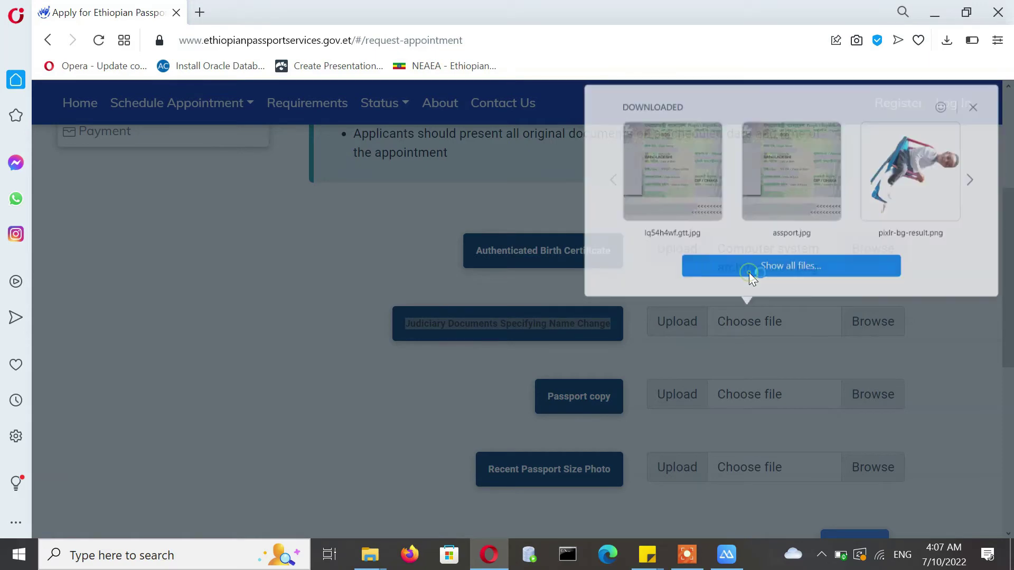
left_click(718, 146)
left_click(802, 372)
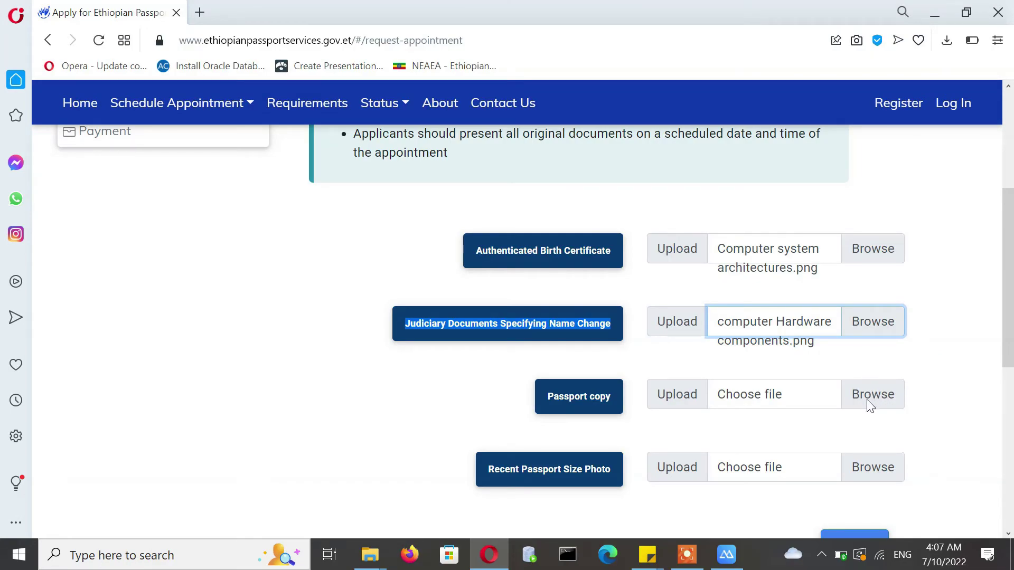
- Attach 'lq54h4wf.gtt.jpg' from recent downloads as the passport copy
left_click(869, 404)
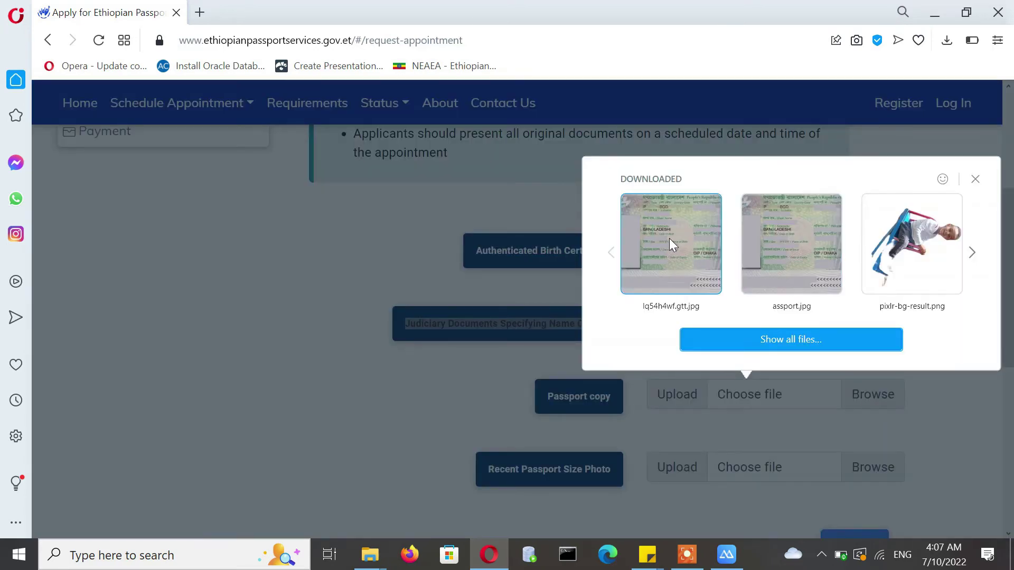
left_click(670, 243)
left_click(869, 399)
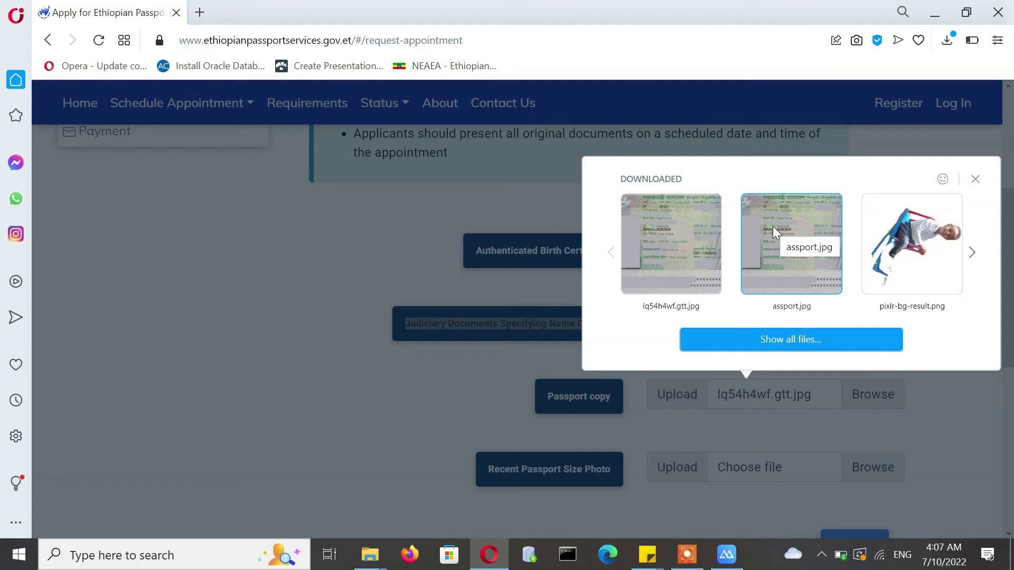
left_click(975, 179)
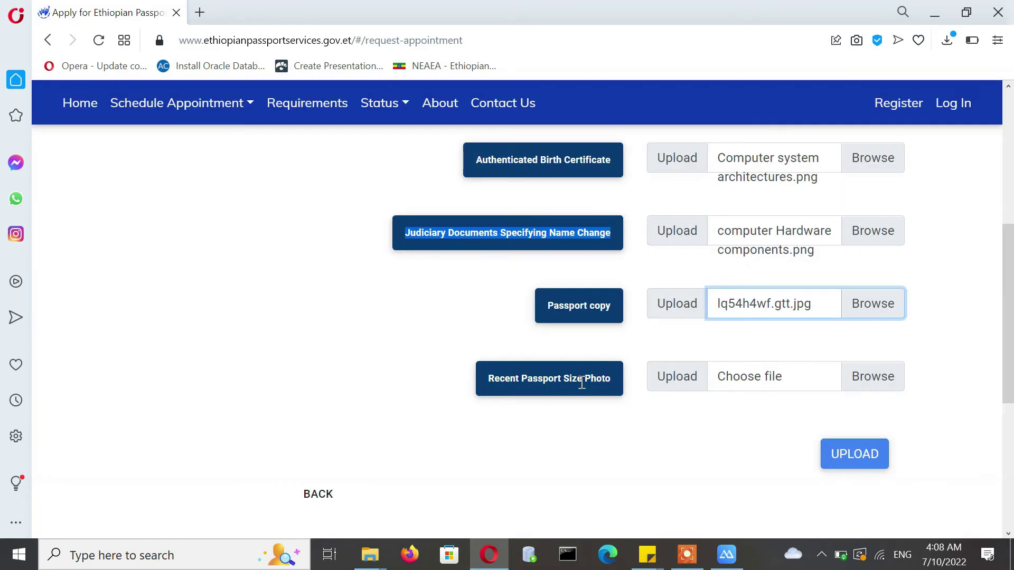
- Attach the portrait photo from the Passport_renewal folder as the recent passport-size photo
left_click_drag(487, 378, 619, 383)
left_click(779, 440)
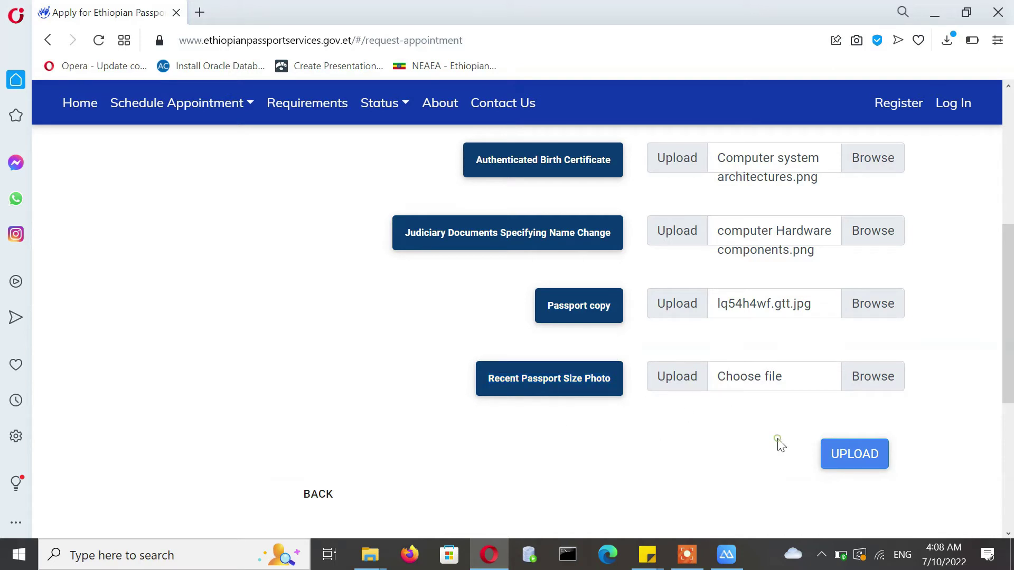
left_click(876, 376)
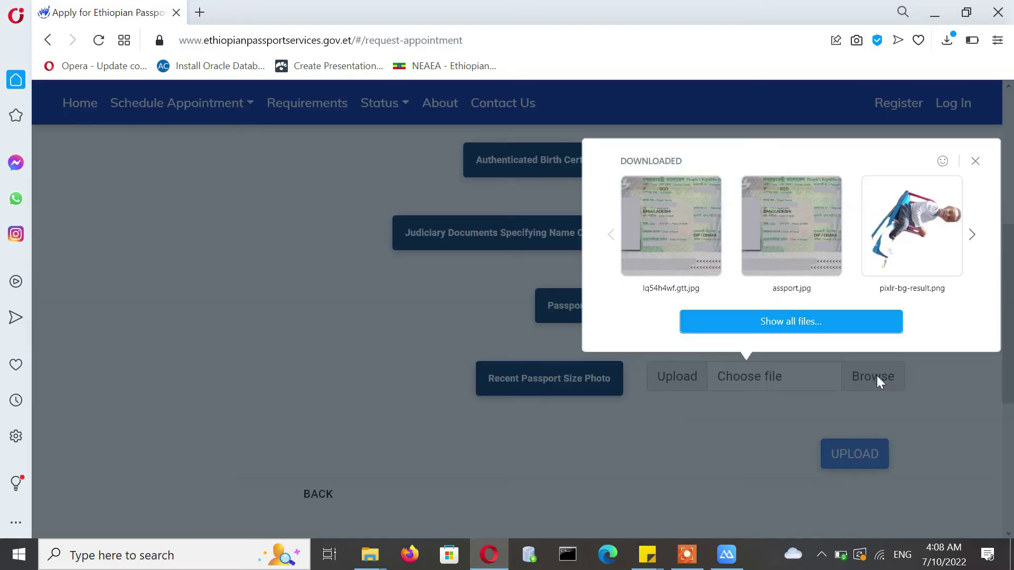
left_click(774, 323)
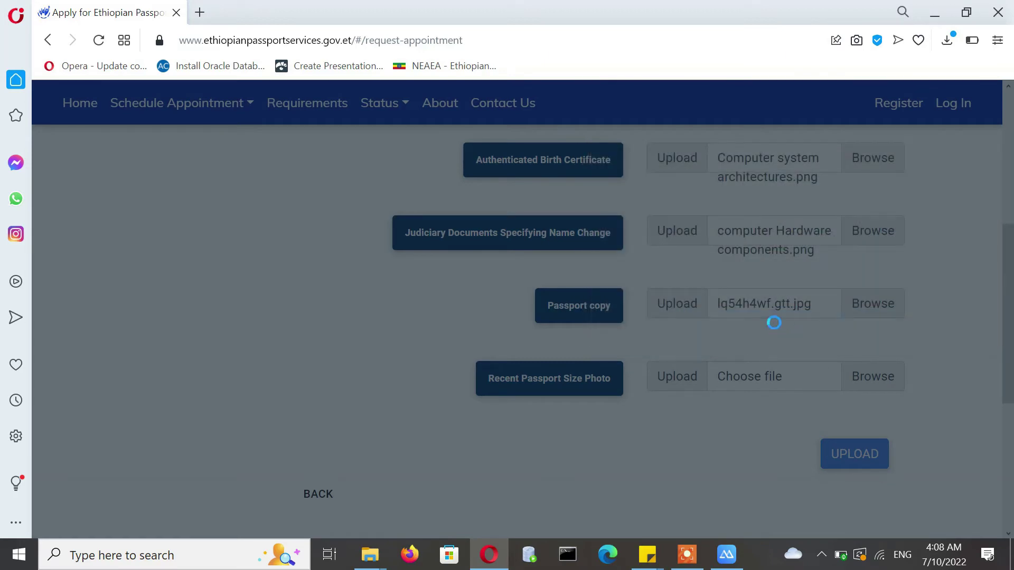
double_click(869, 258)
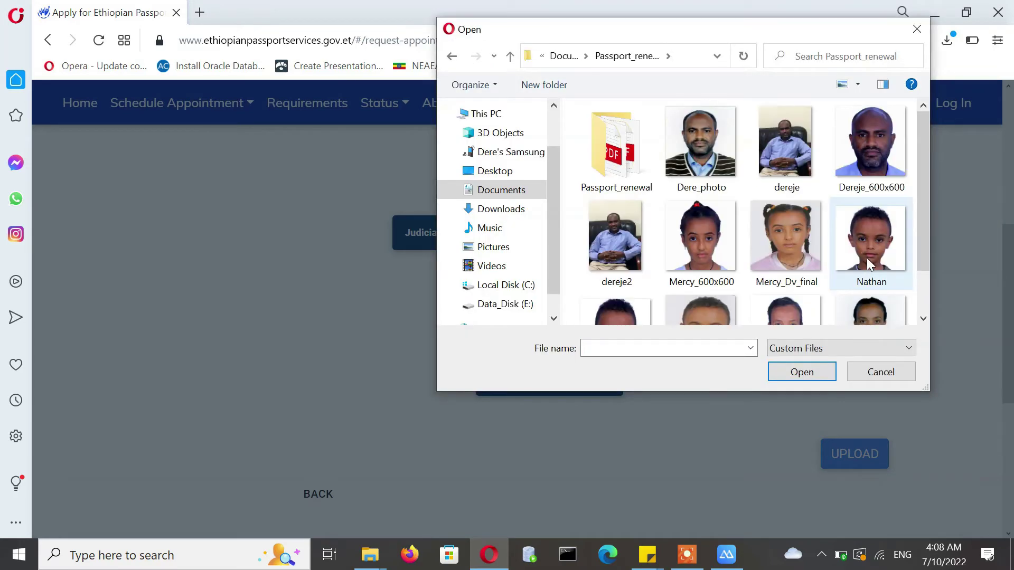
left_click(886, 262)
left_click(795, 376)
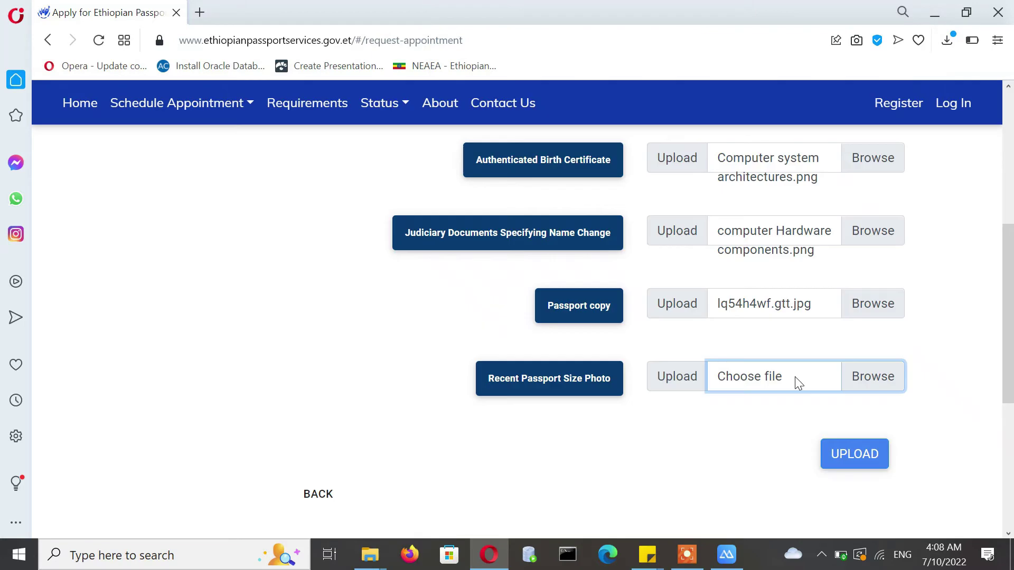
left_click_drag(1013, 275, 1004, 248)
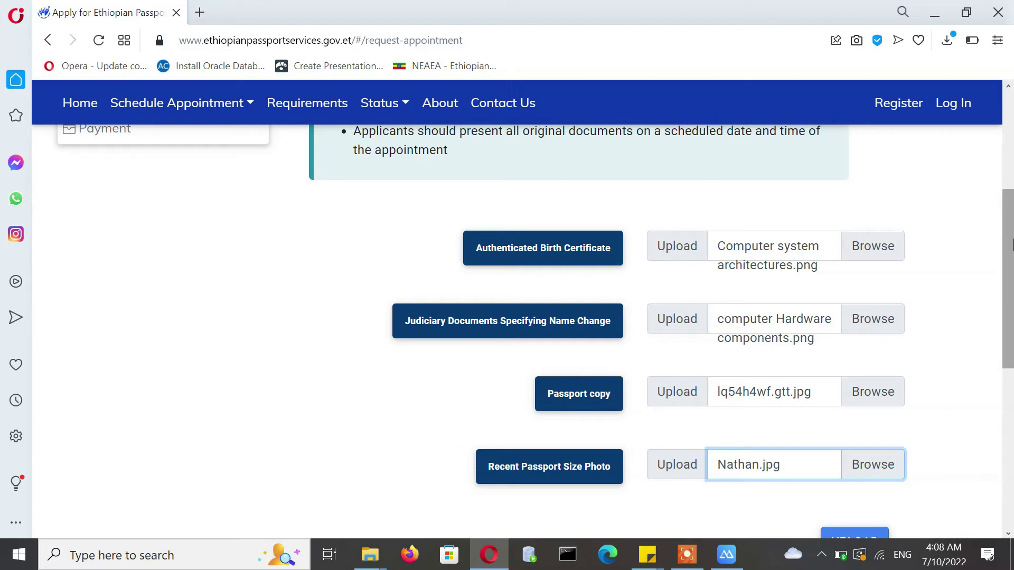
scroll(808, 265, "down", 2)
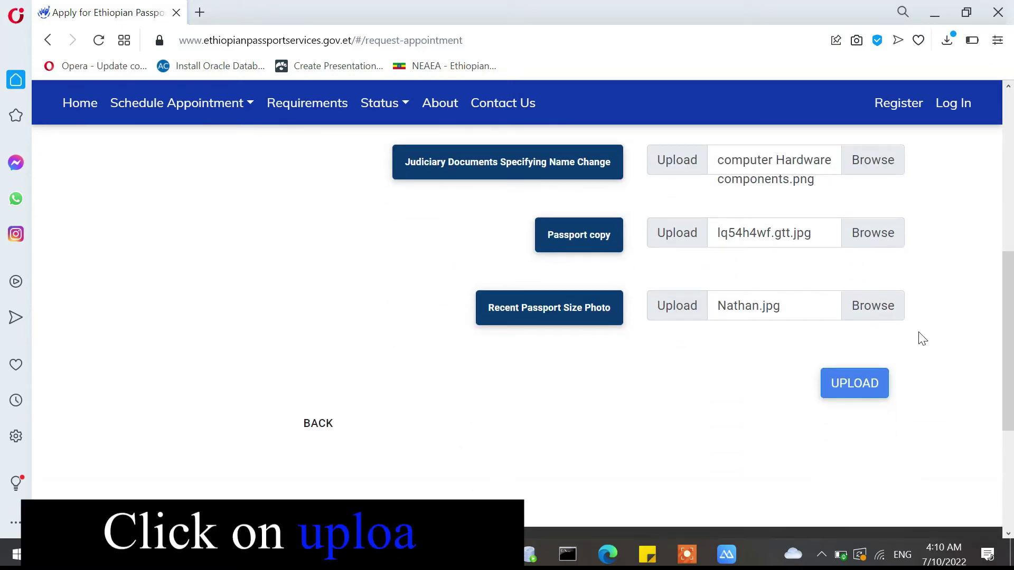
- Upload the four attachments and review the applicant details summary and identity-document note
left_click(854, 382)
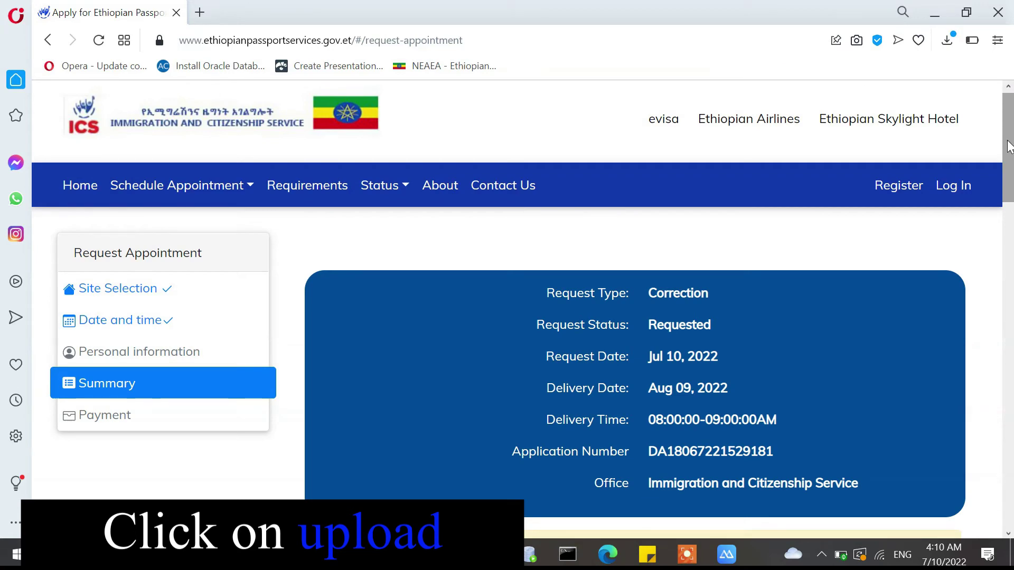
left_click_drag(1009, 147, 987, 333)
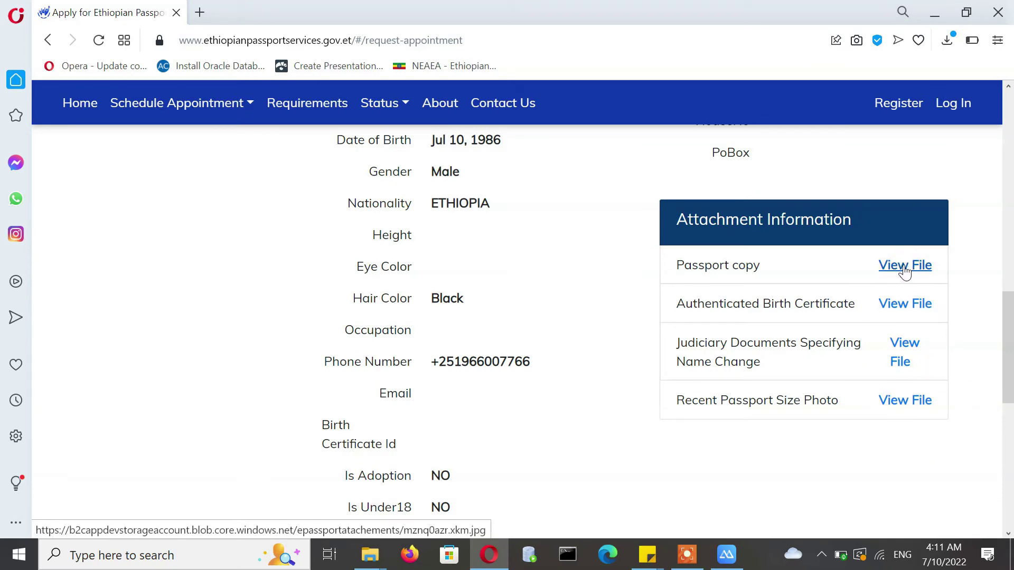
scroll(964, 296, "down", 1)
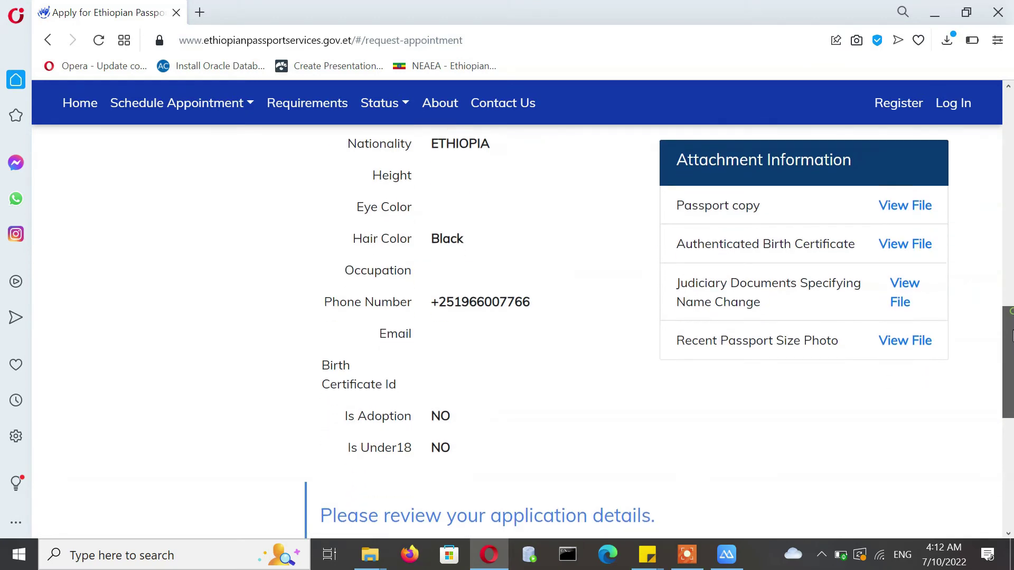
scroll(968, 309, "up", 2)
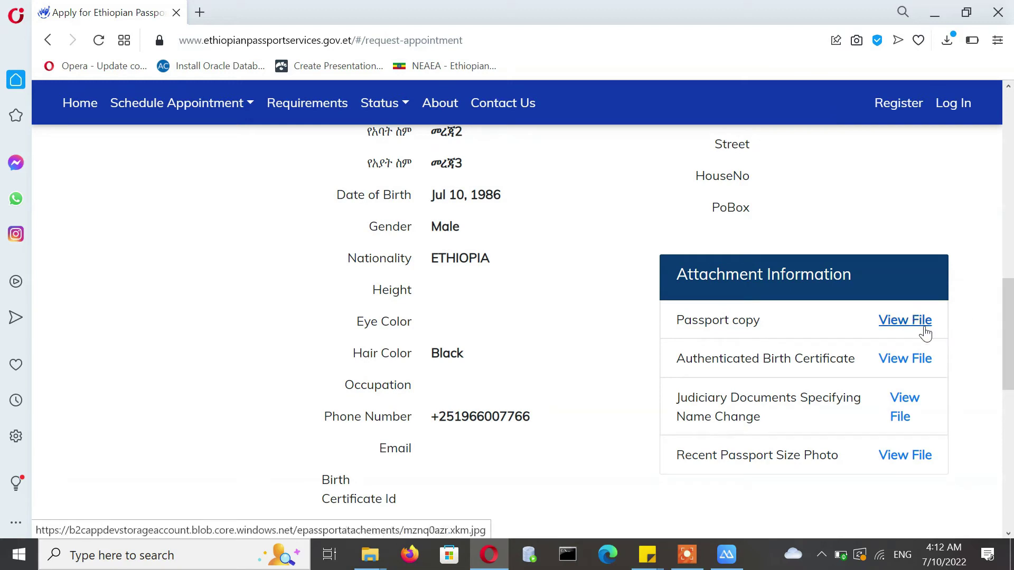
left_click_drag(1008, 321, 1008, 406)
left_click_drag(317, 291, 693, 288)
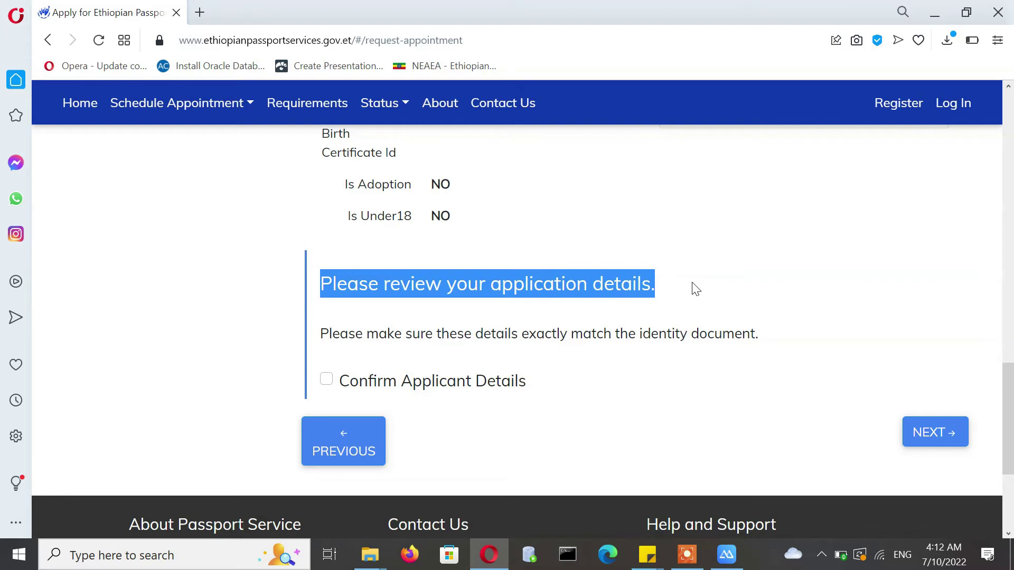
left_click(641, 280)
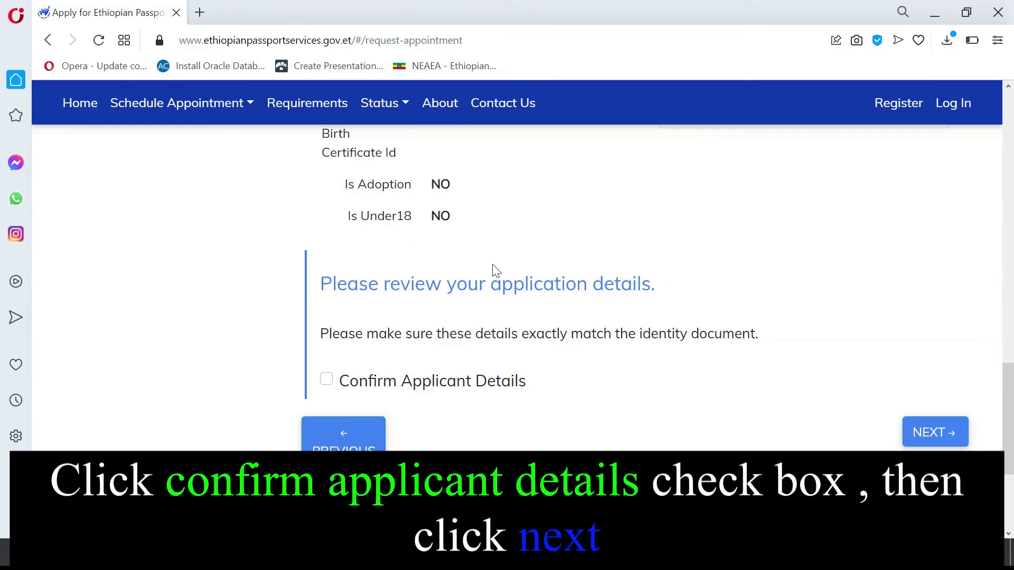
left_click_drag(319, 334, 774, 355)
- Tick Confirm Applicant Details and continue to the payment step
left_click(327, 381)
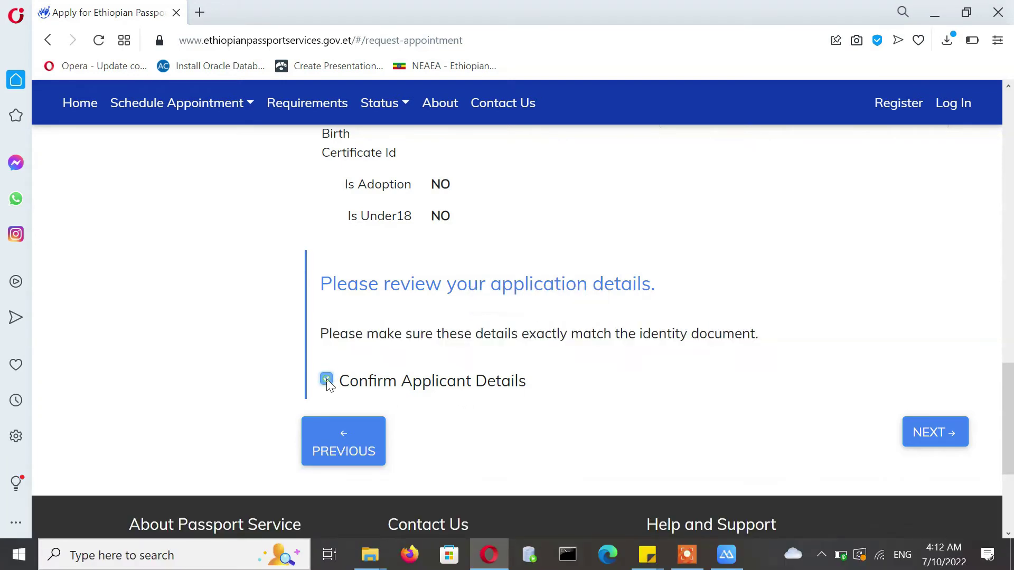
scroll(1003, 403, "down", 2)
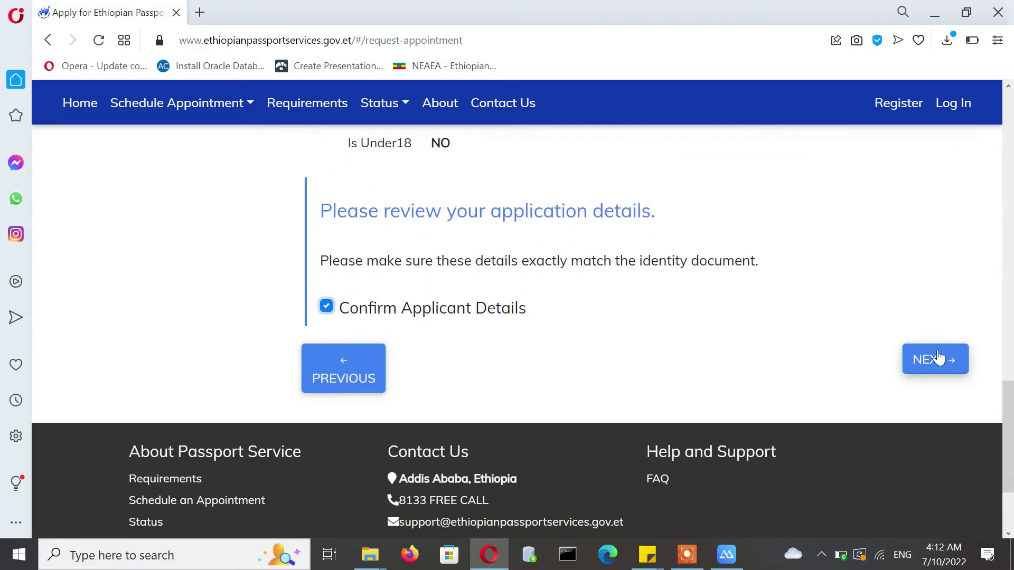
left_click(929, 358)
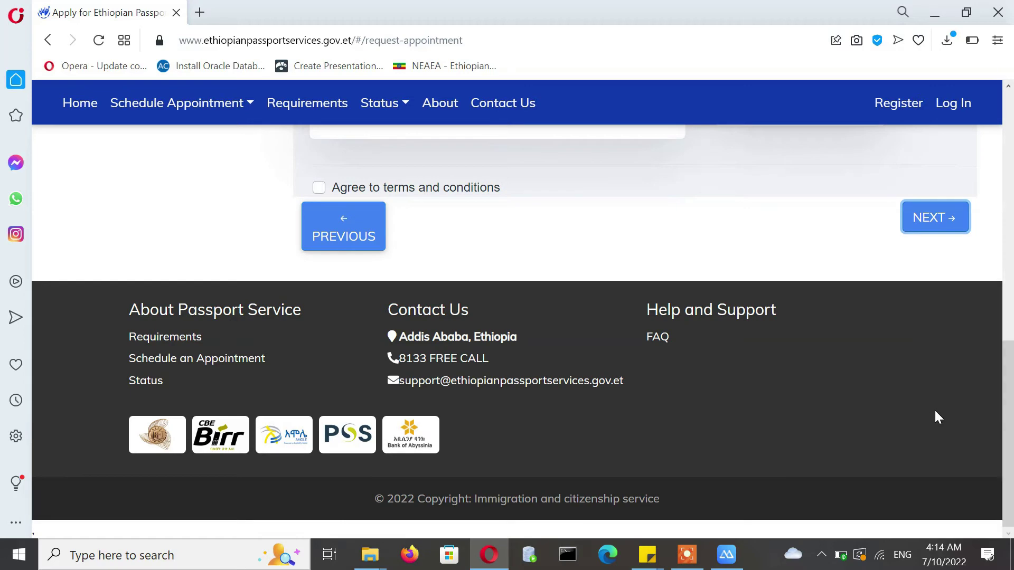
- Pick Pay with Tele Birr, agree to the terms and conditions, and submit for payment instructions
scroll(1003, 235, "up", 5)
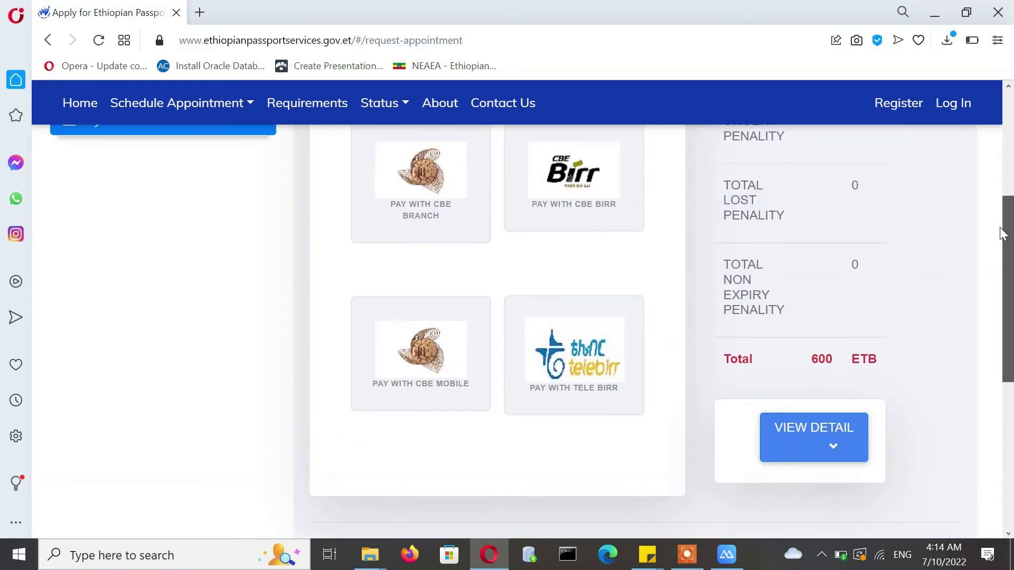
scroll(1004, 234, "up", 5)
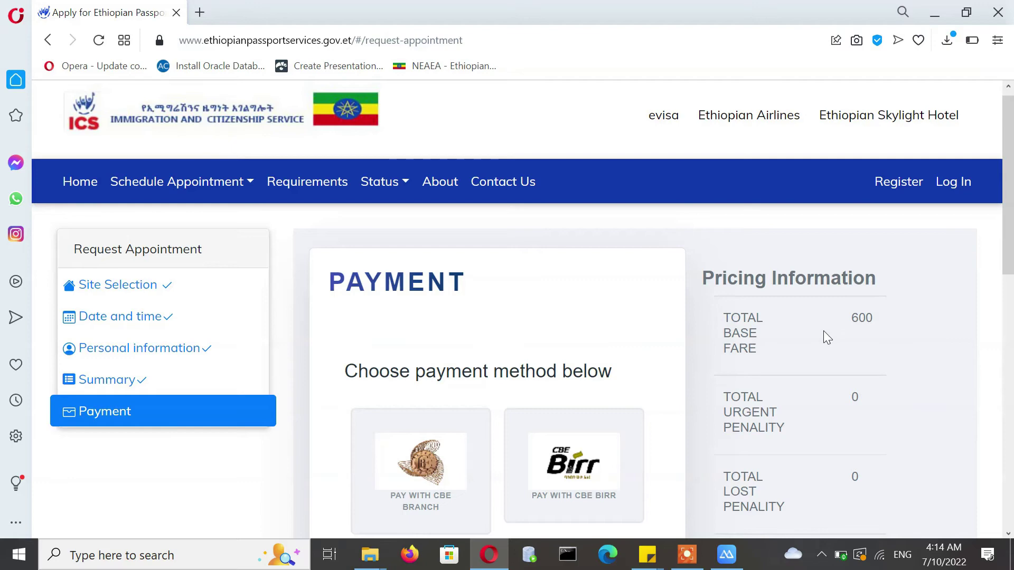
scroll(1009, 168, "down", 4)
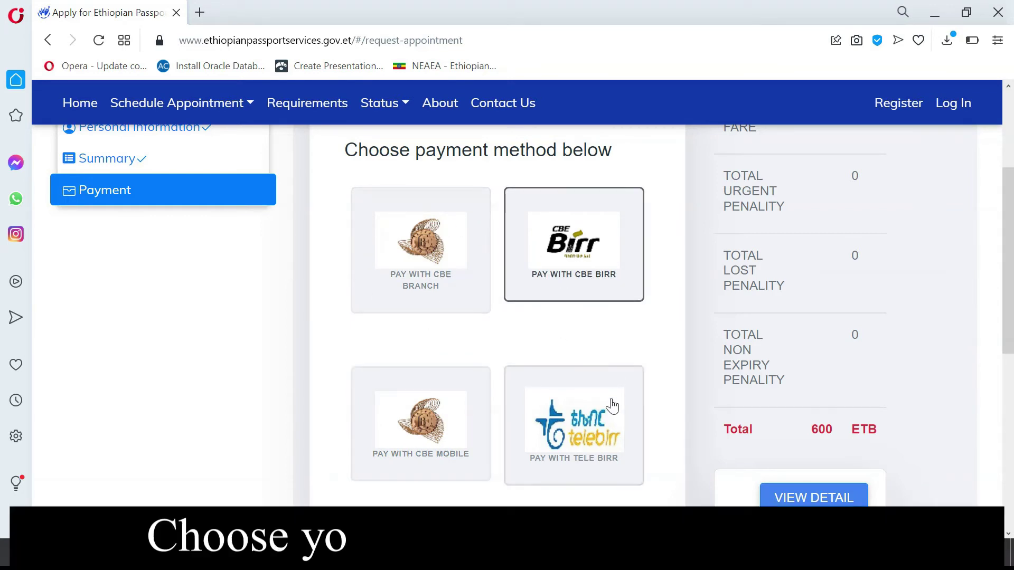
left_click(421, 248)
left_click(574, 426)
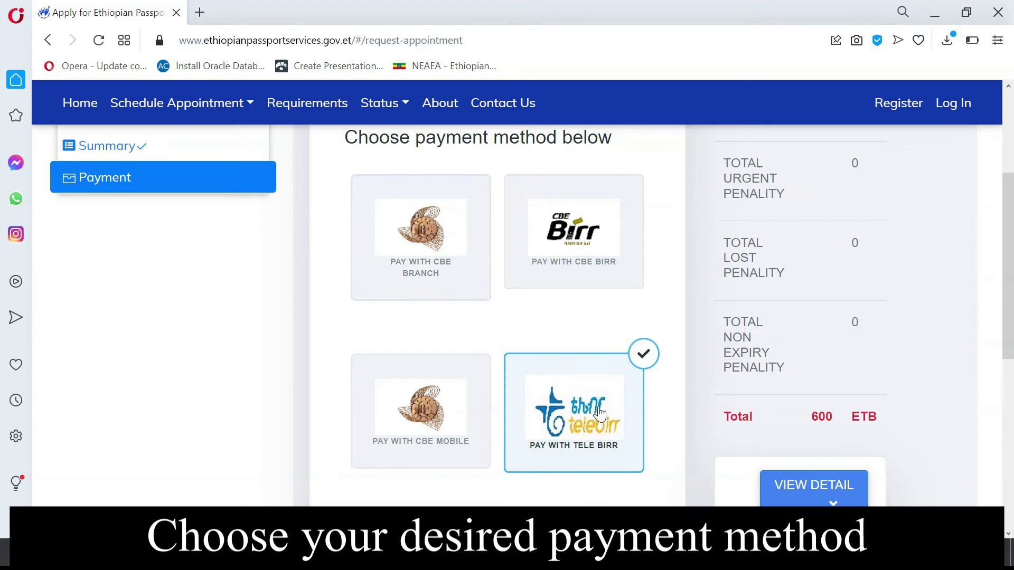
scroll(359, 378, "down", 4)
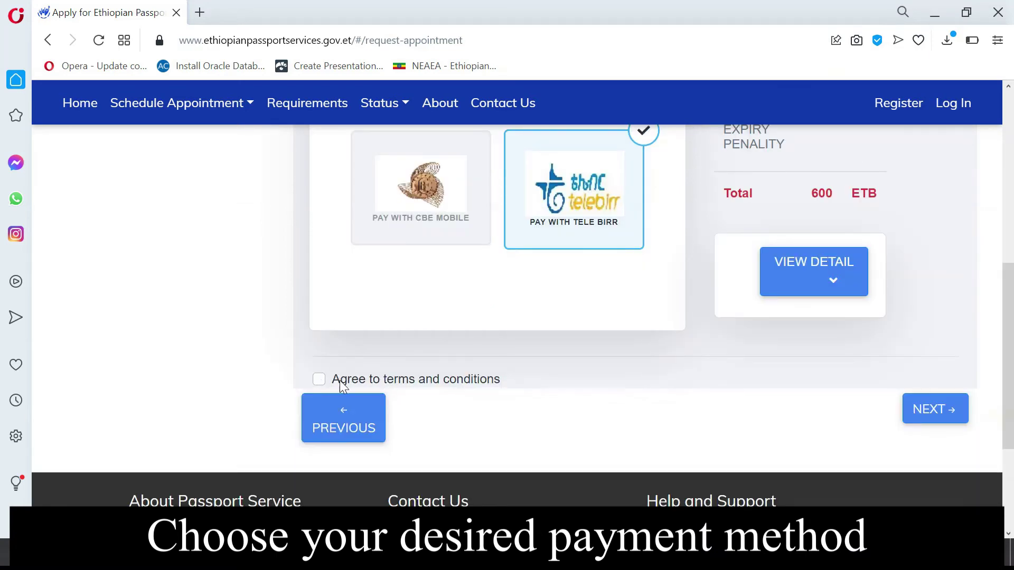
left_click(319, 379)
scroll(935, 422, "up", 1)
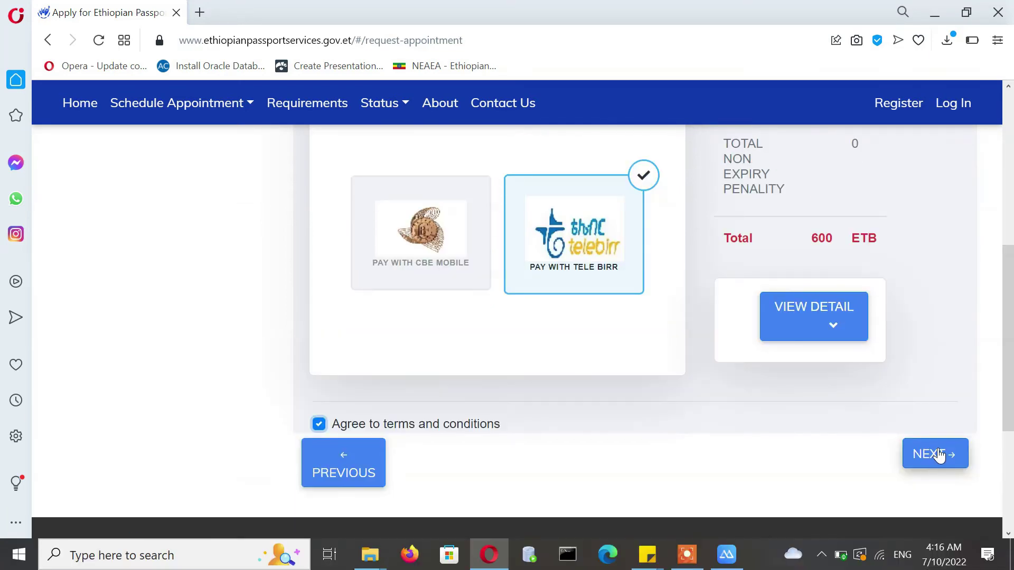
left_click(938, 455)
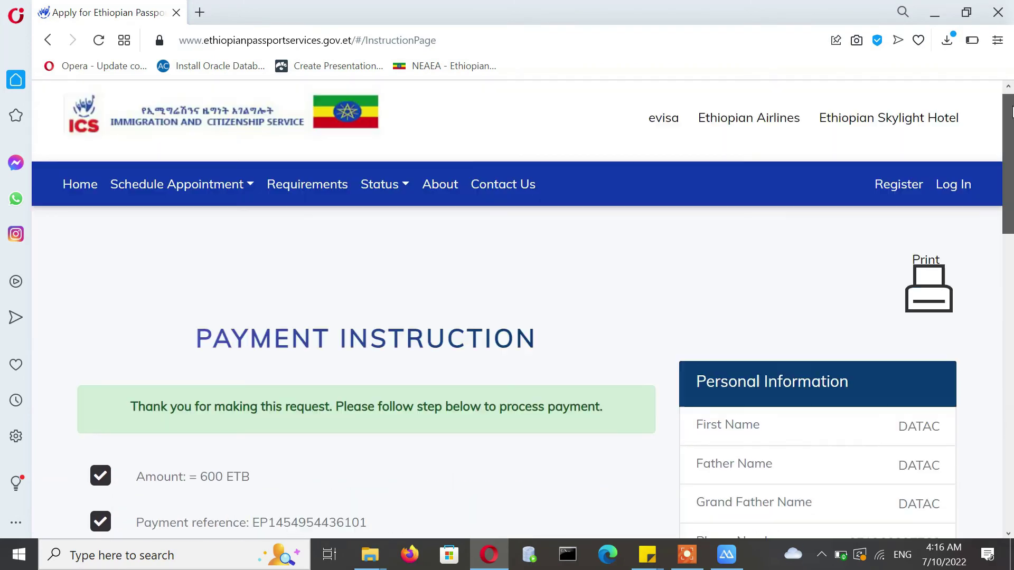
- Review the 48-hour payment deadline and the email confirmation note
left_click_drag(1012, 110, 958, 141)
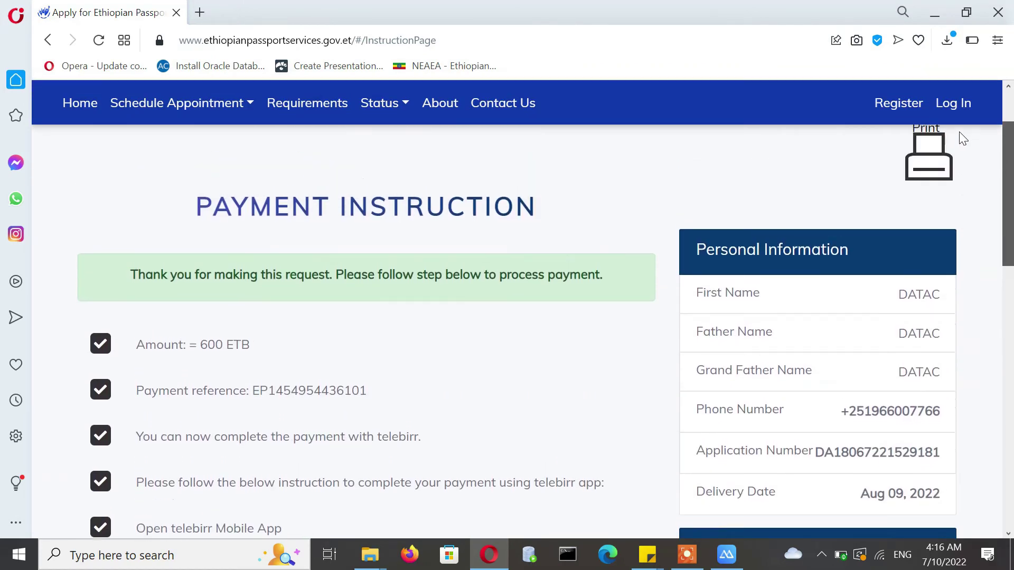
scroll(957, 140, "down", 2)
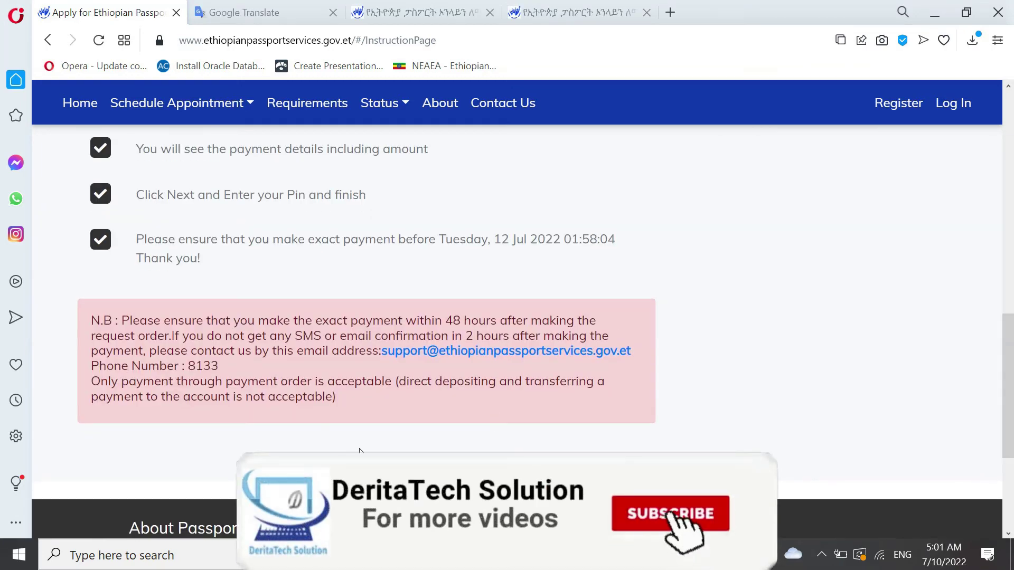
left_click_drag(445, 321, 497, 321)
left_click_drag(315, 336, 527, 336)
left_click_drag(341, 336, 454, 335)
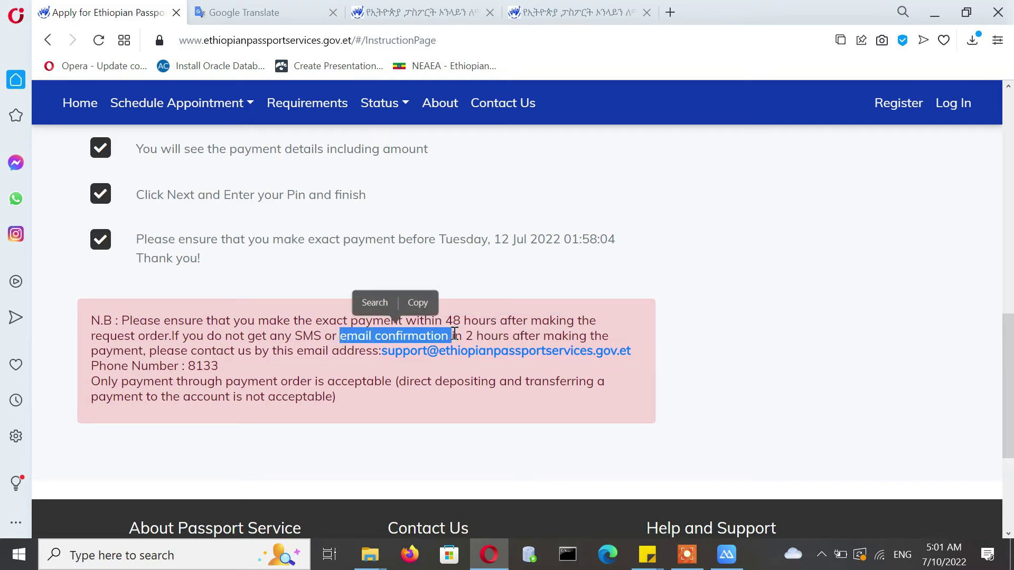
left_click(379, 360)
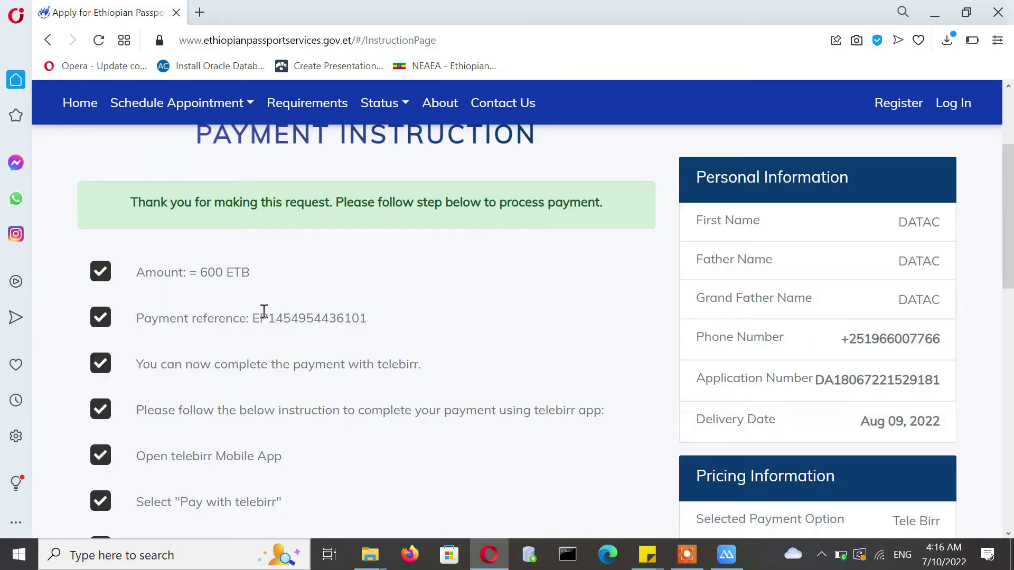
- Select the full payment reference on the Payment Instruction page
left_click_drag(252, 318, 339, 319)
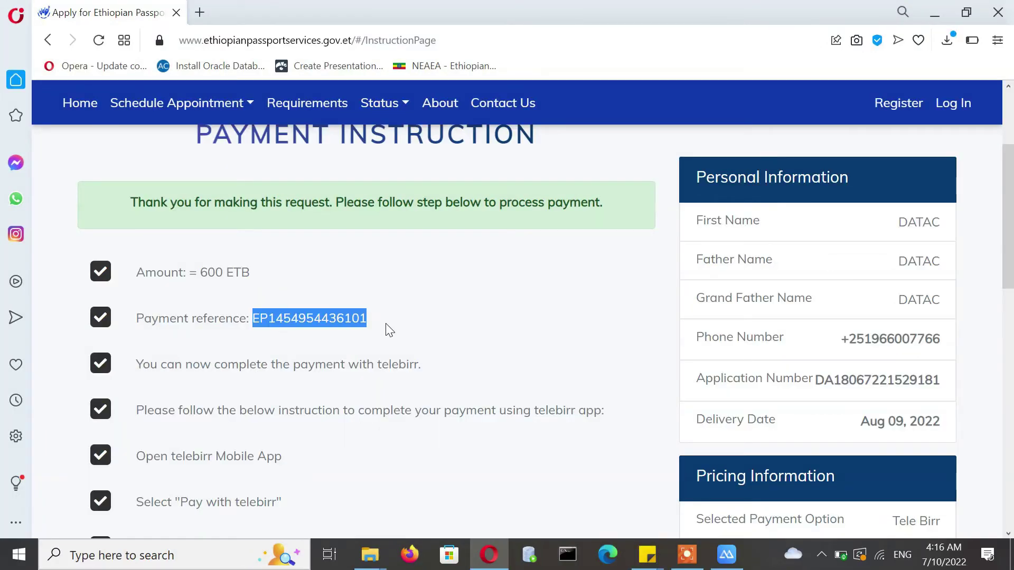
left_click_drag(368, 320, 249, 319)
left_click_drag(1010, 255, 1010, 331)
left_click_drag(826, 322, 941, 322)
left_click_drag(1005, 283, 1005, 212)
left_click_drag(366, 303, 252, 304)
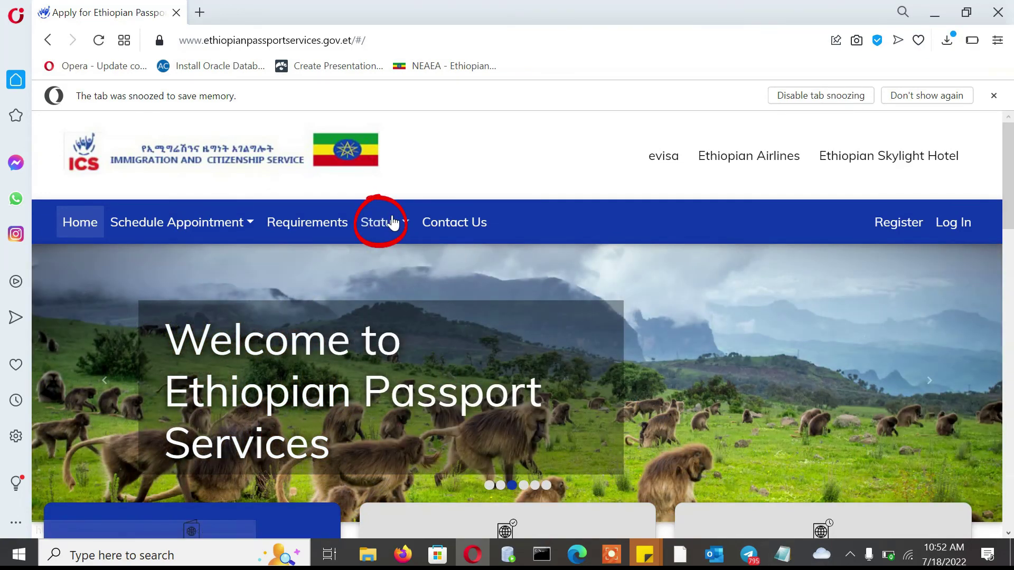
- Paste the application number into Passport Status and search, listing the Correction request as Payment Pending
left_click(394, 223)
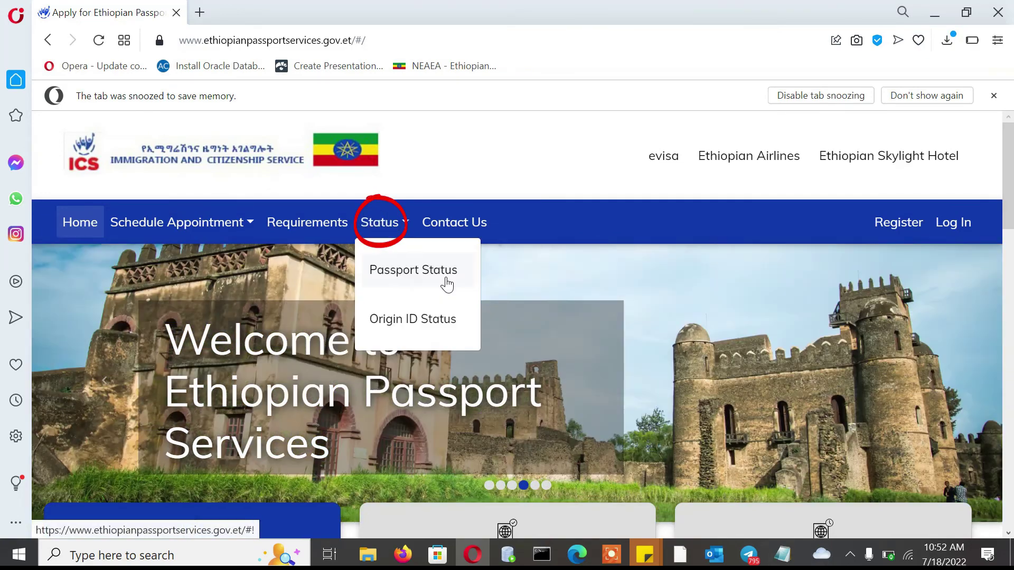
left_click(405, 279)
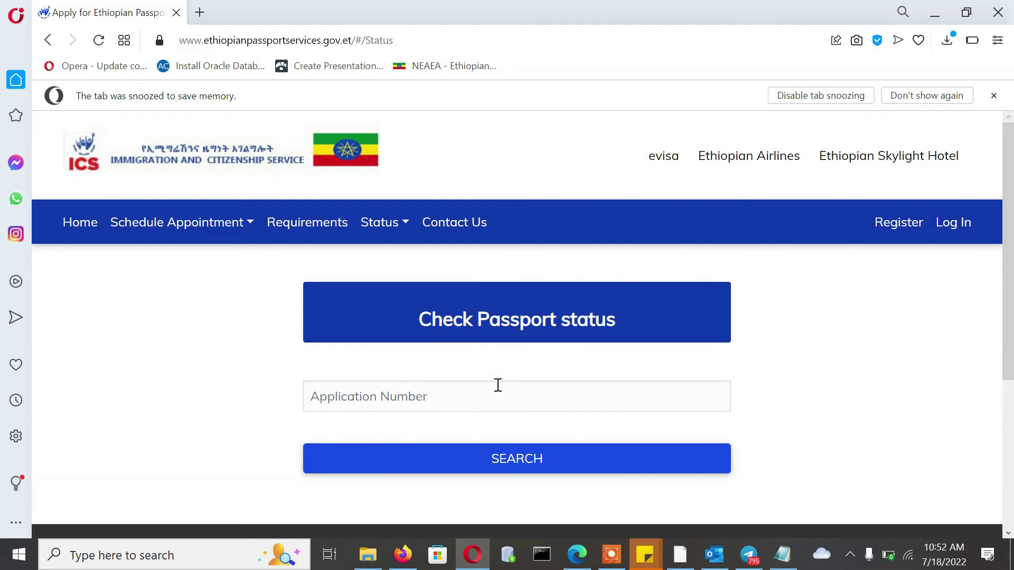
left_click(426, 403)
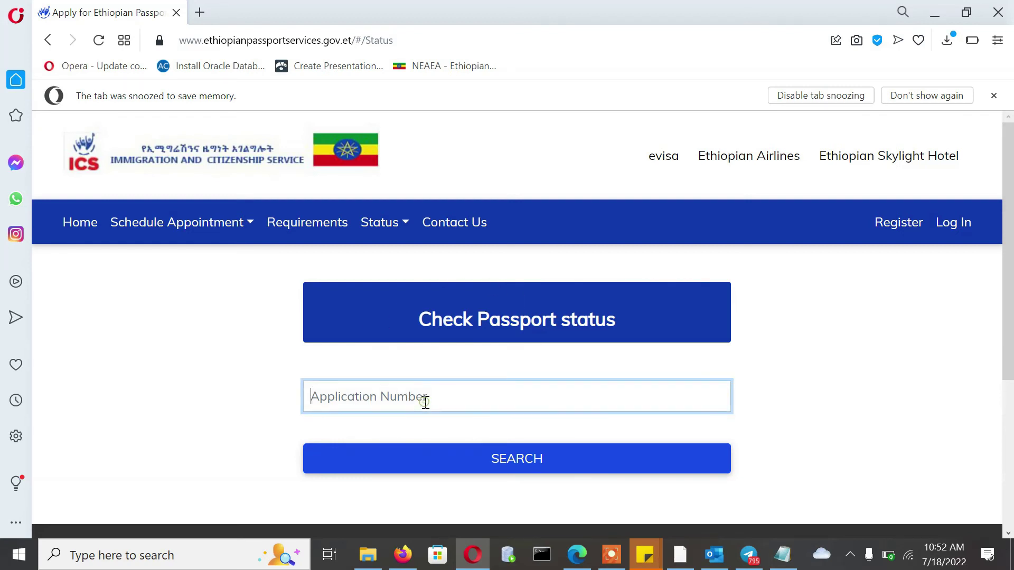
right_click(426, 403)
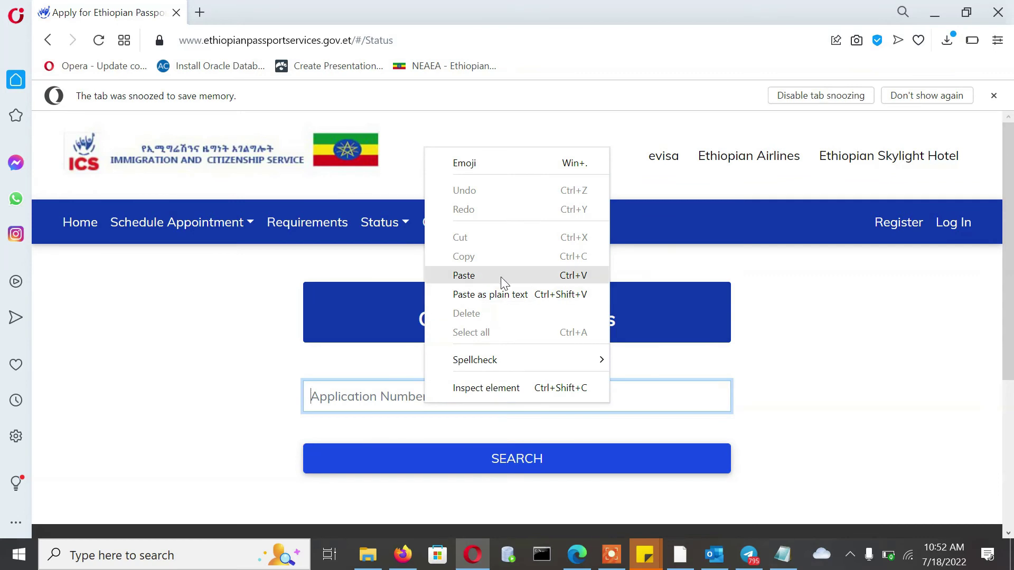
left_click(480, 272)
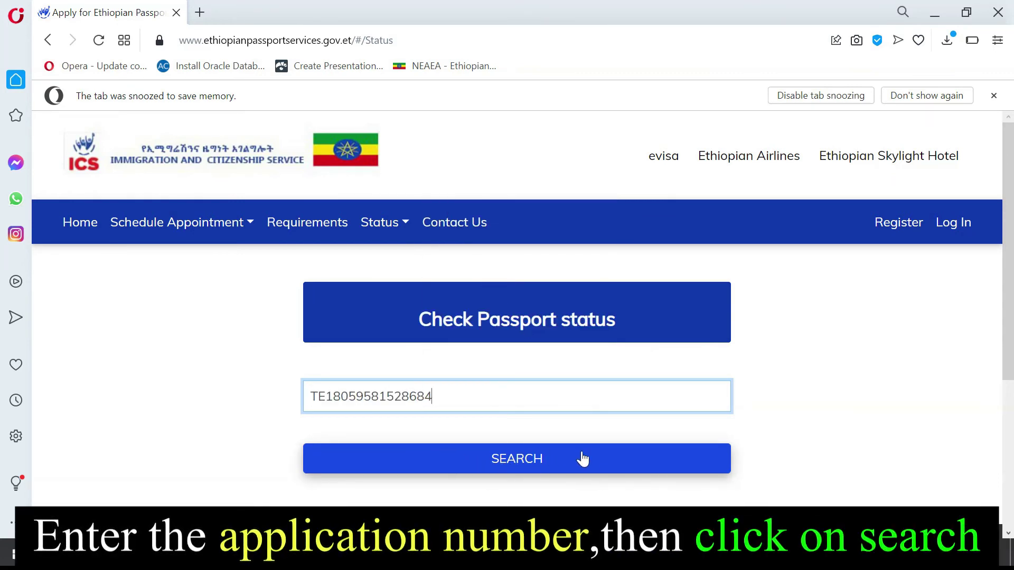
left_click(528, 463)
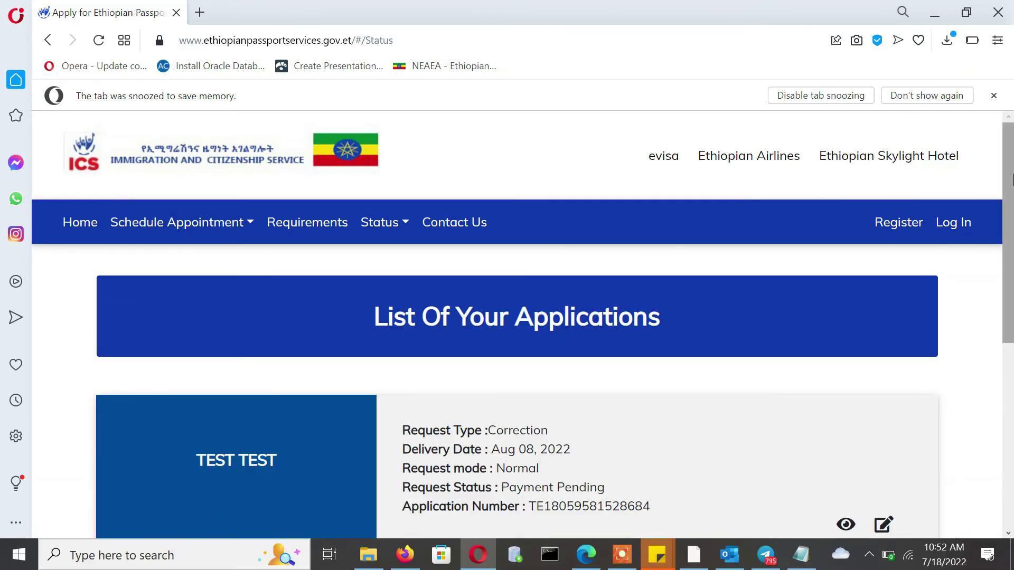
- Open the application's details and check Payment Pending, status Initial, delivery Aug 09, 2022
scroll(1011, 168, "down", 3)
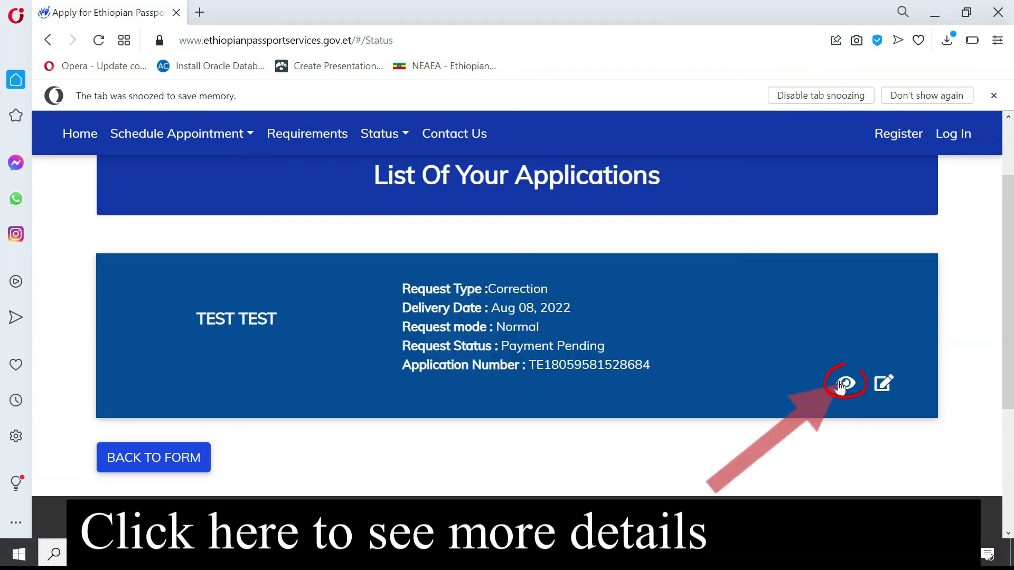
left_click(836, 394)
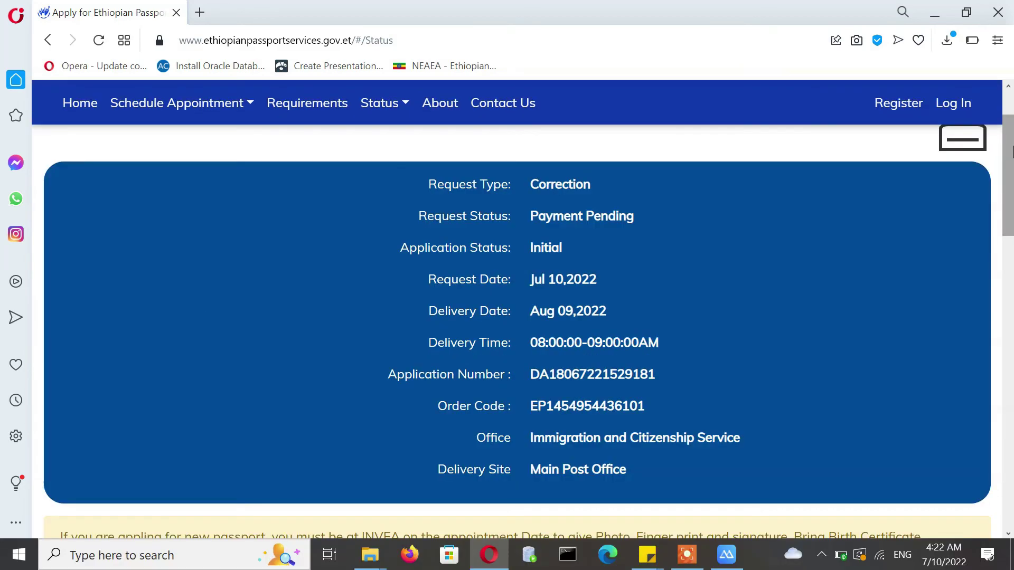
scroll(1011, 390, "down", 15)
left_click_drag(1011, 391, 1011, 425)
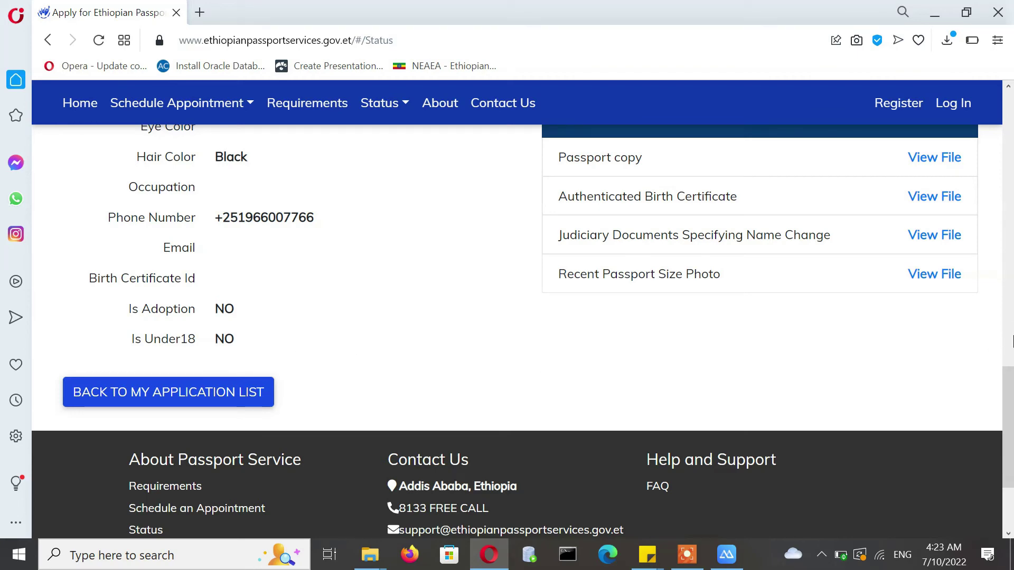
left_click_drag(1010, 450, 1007, 193)
left_click_drag(531, 216, 639, 216)
left_click(639, 217)
left_click(531, 217)
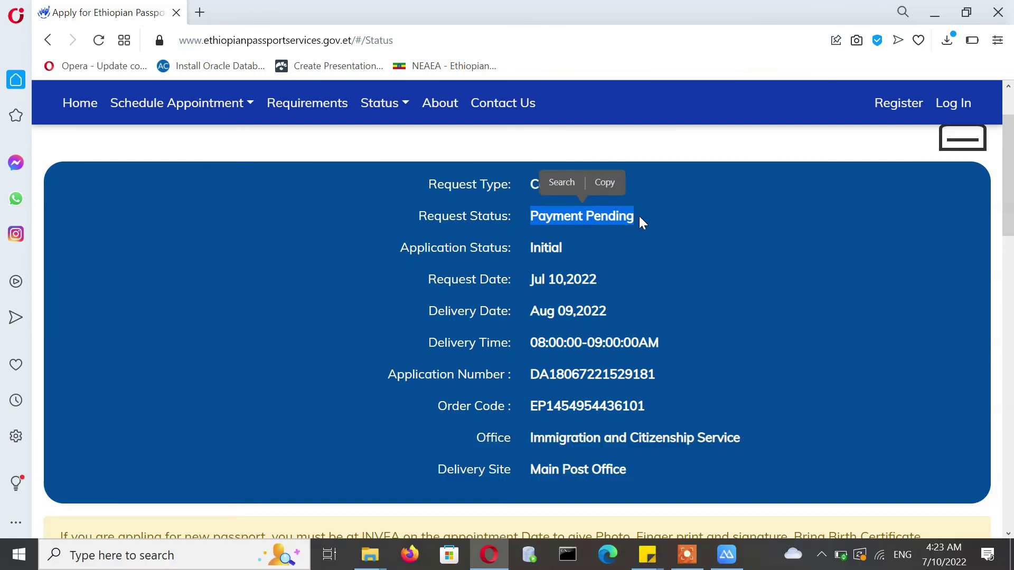
left_click(642, 216)
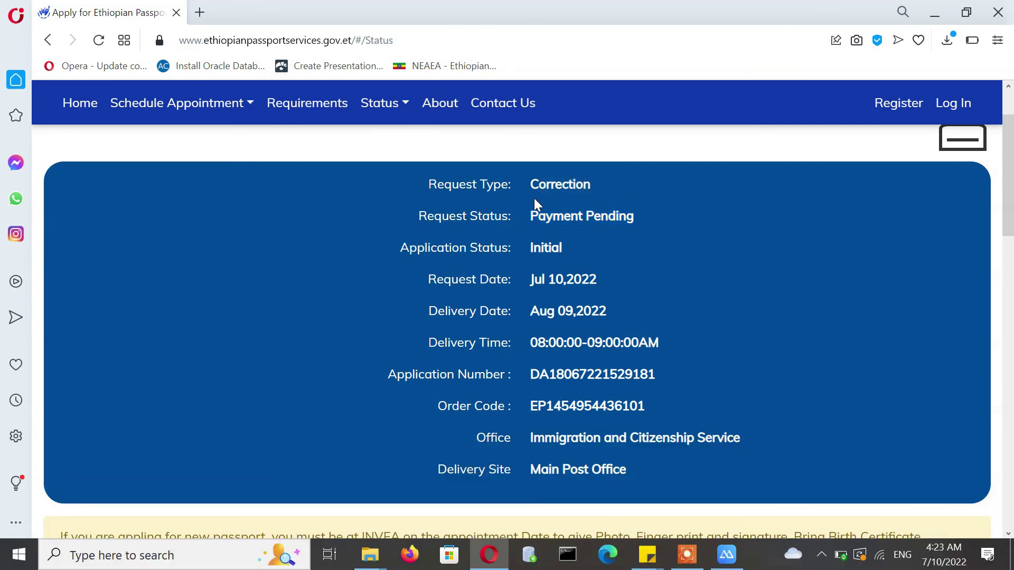